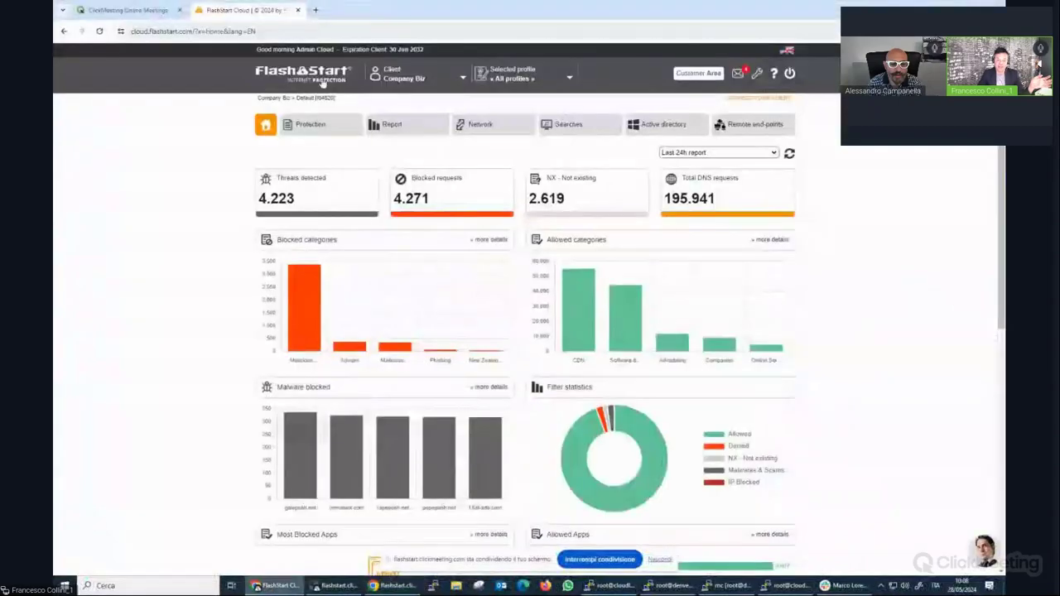
Open flashstart.com in a new browser tab and go to its real-time Threat Map
click(315, 10)
text(flashstart.com)
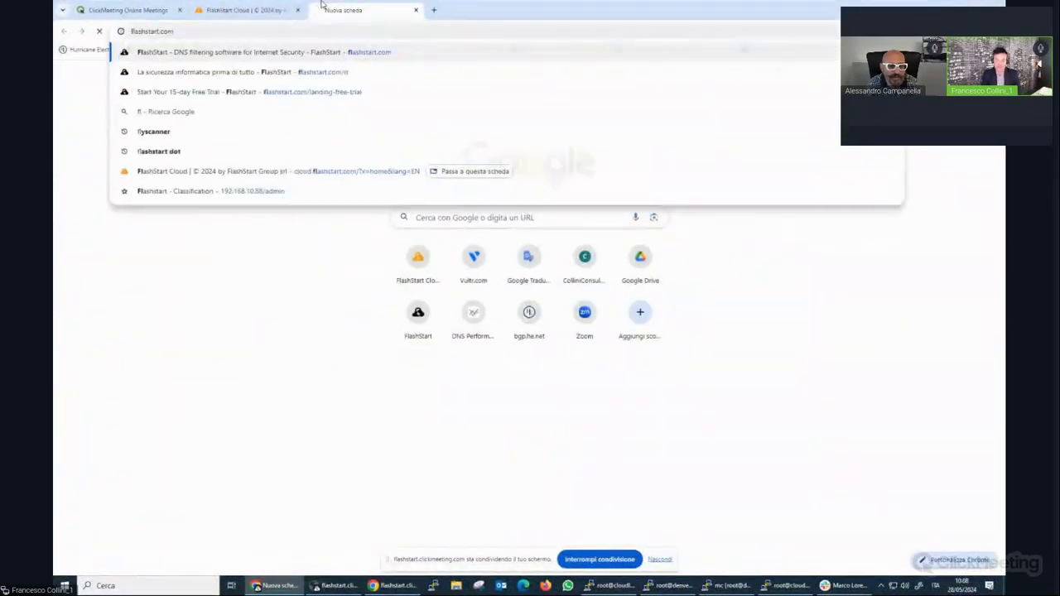
key(Return)
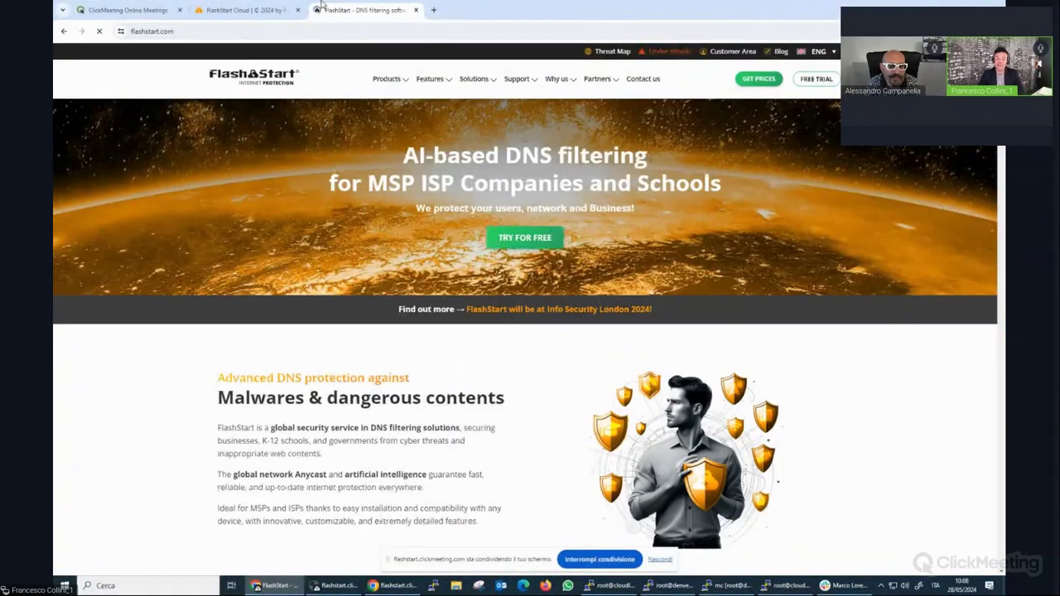
click(625, 52)
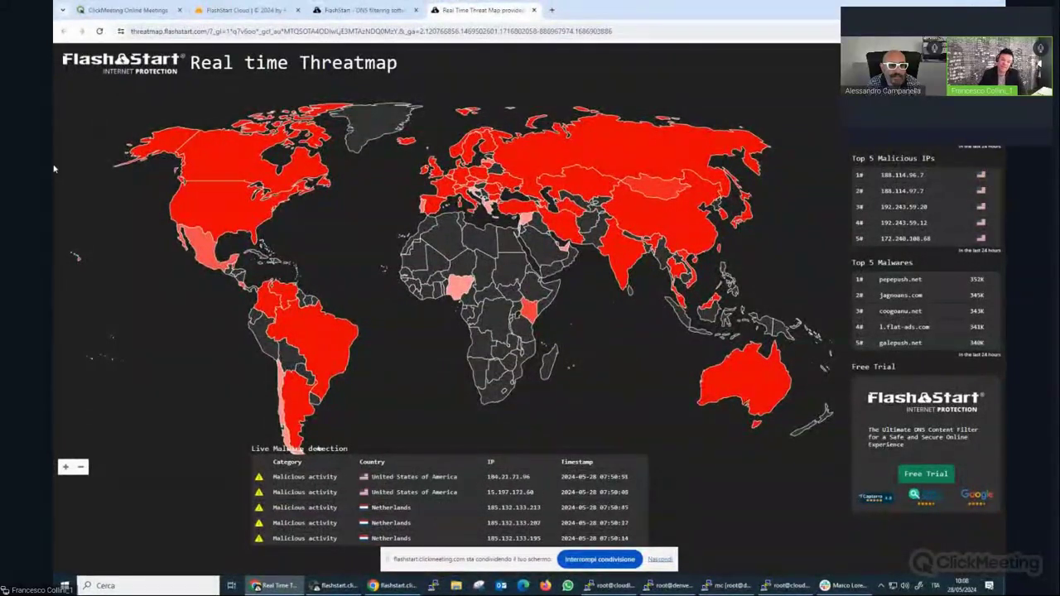
Check the malware figures for individual countries on the threat map, including Canada, the United States and Russia
mouse_move(206, 163)
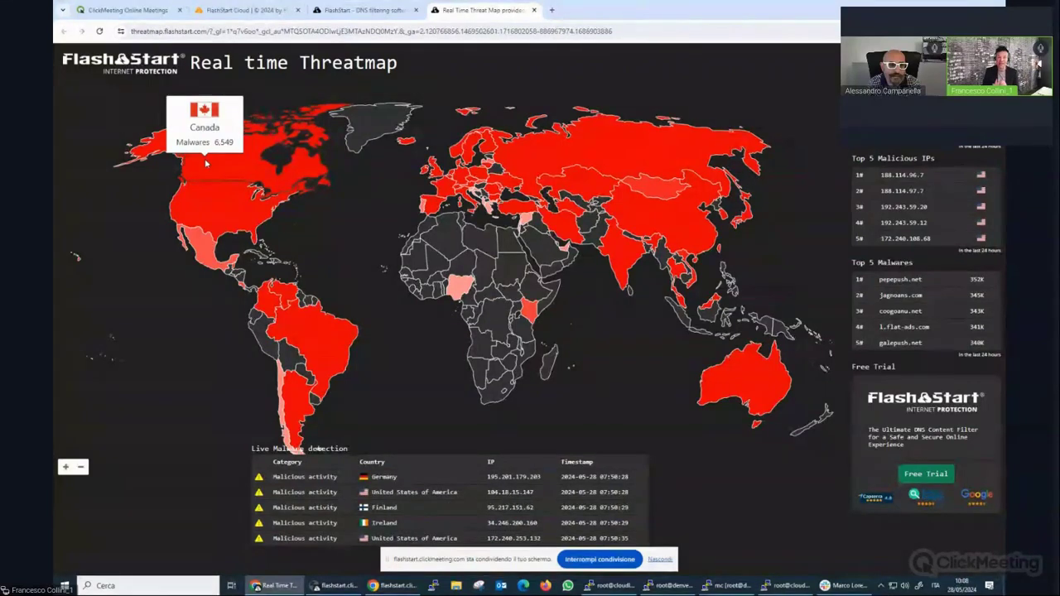
mouse_move(236, 218)
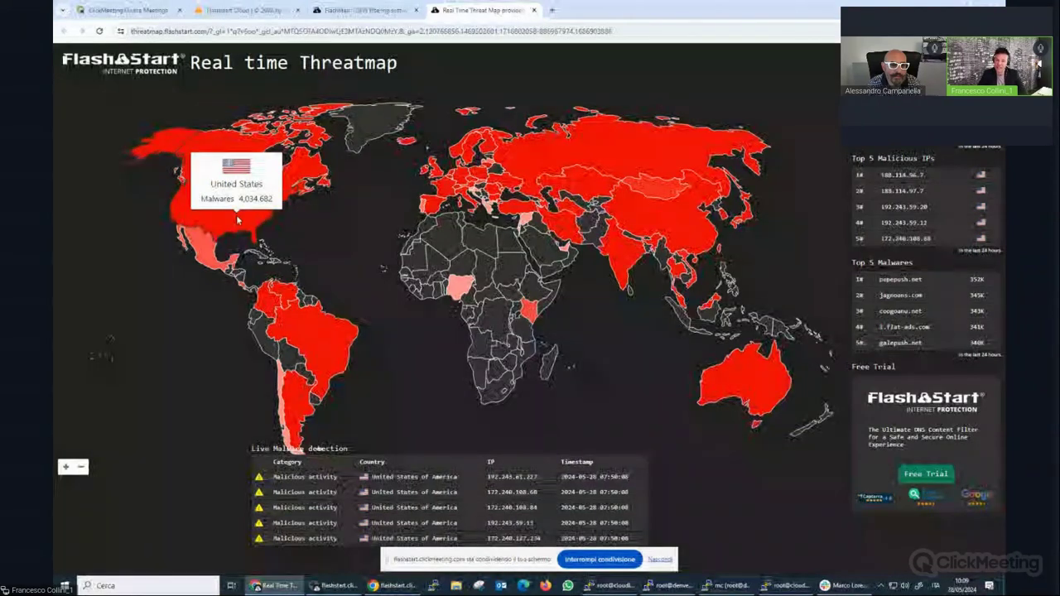
mouse_move(602, 144)
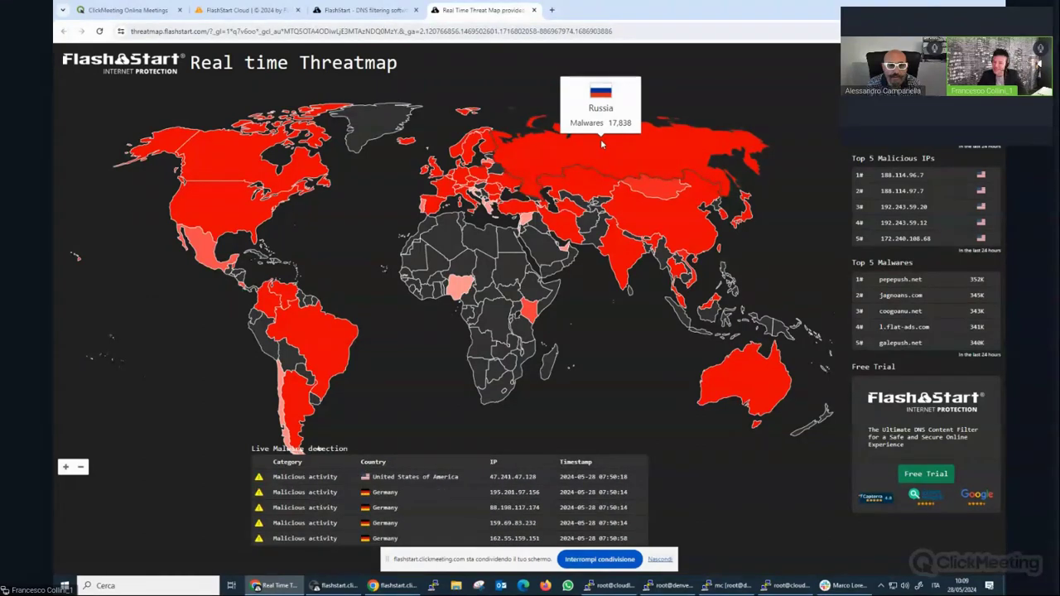
mouse_move(662, 215)
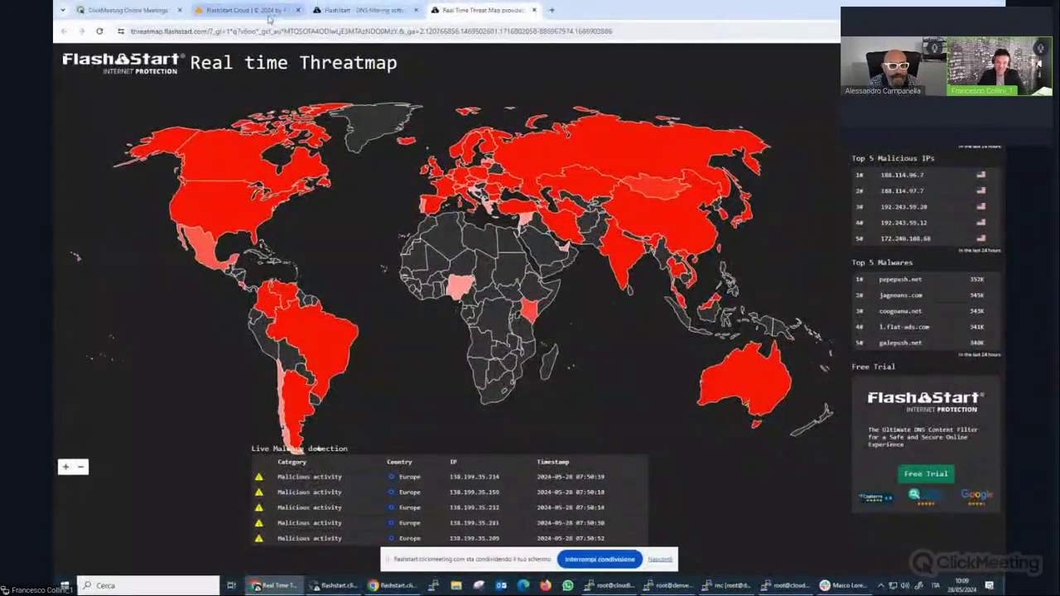
Return to the FlashStart Cloud dashboard and review its last 24 hours statistics, category charts, filter statistics and app rankings
click(244, 10)
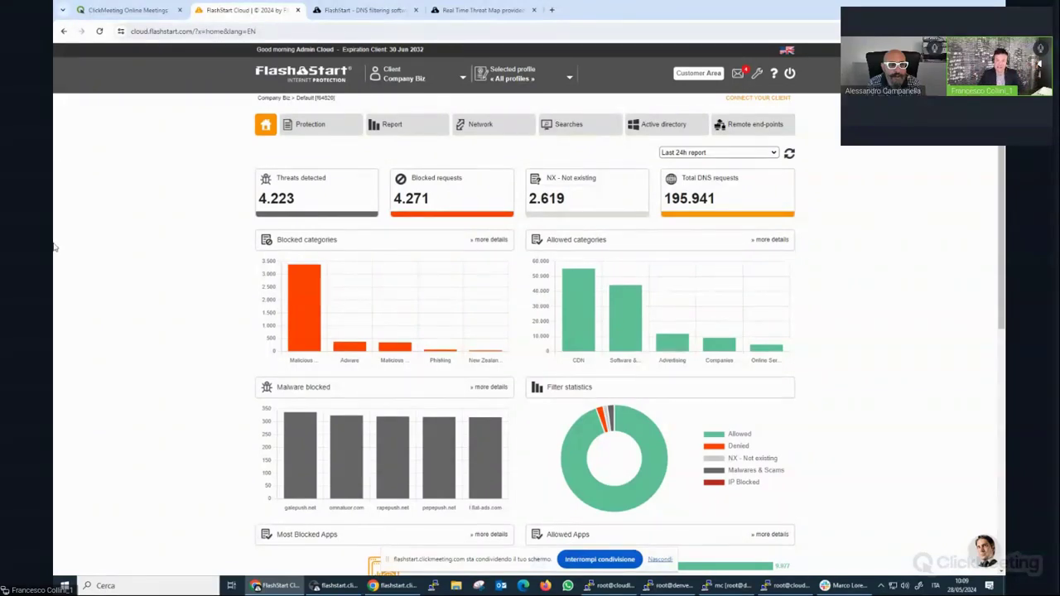
click(418, 83)
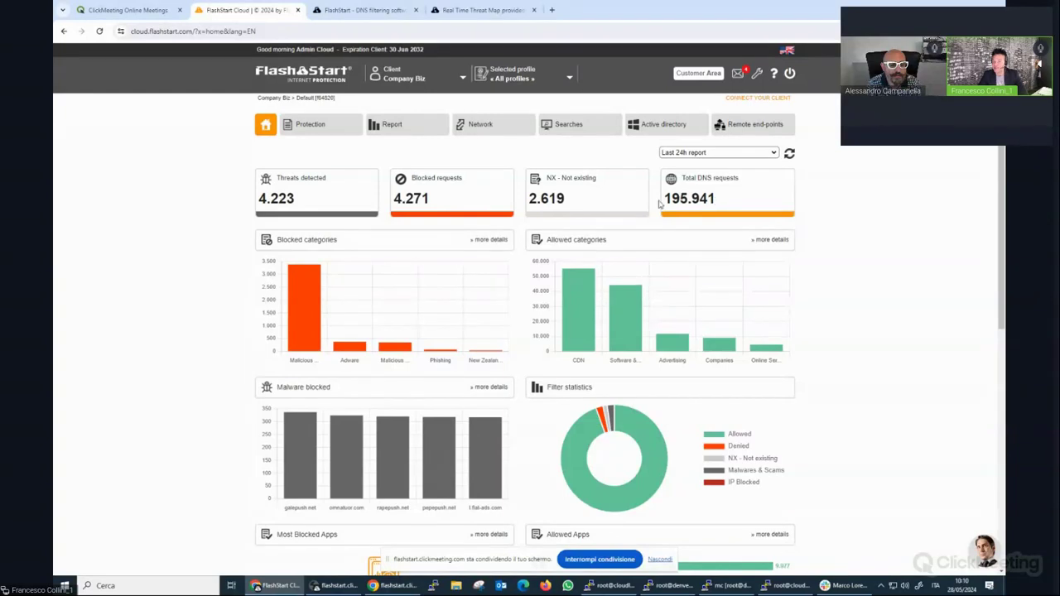
scroll(365, 255, down, 1)
scroll(366, 255, down, 1)
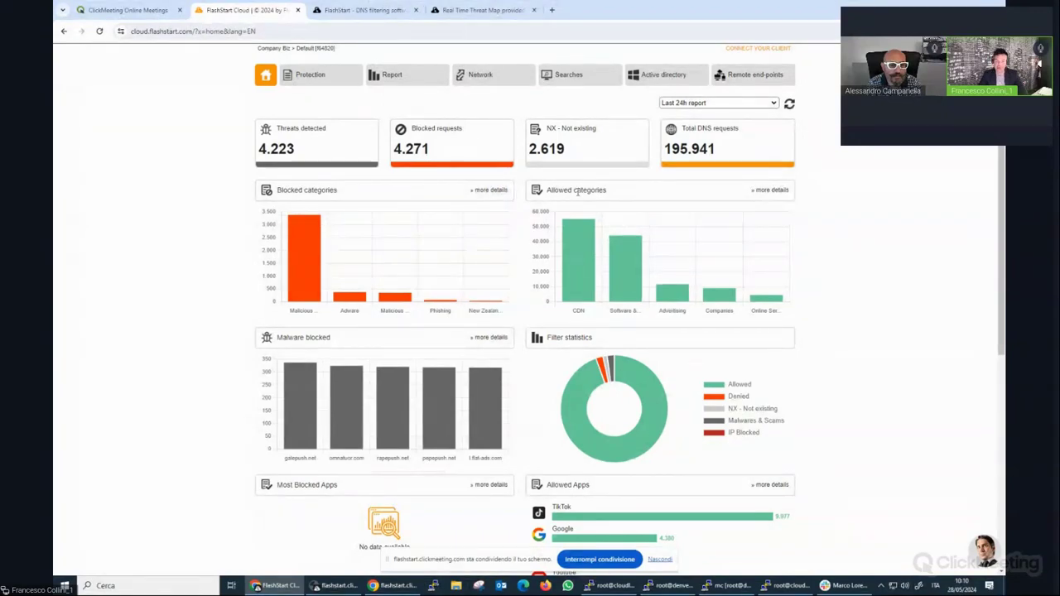
scroll(284, 348, down, 1)
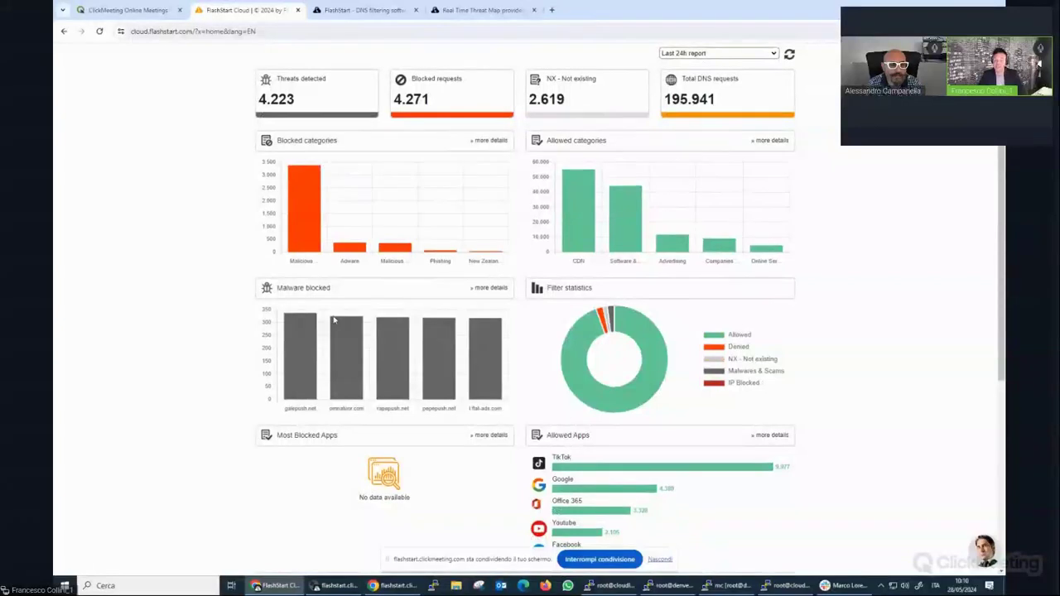
mouse_move(636, 332)
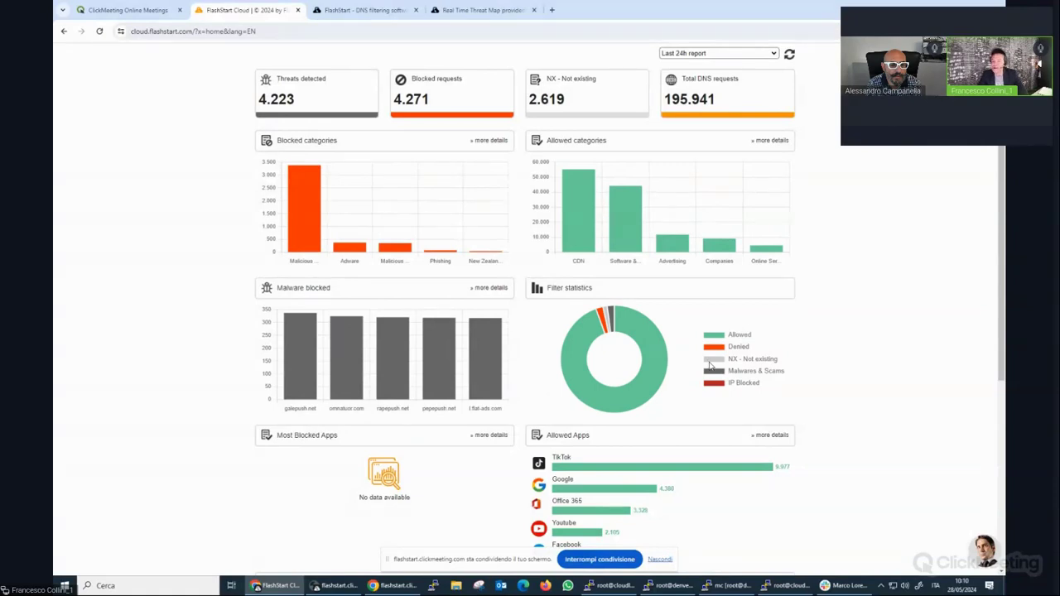
scroll(563, 374, down, 2)
scroll(544, 370, up, 4)
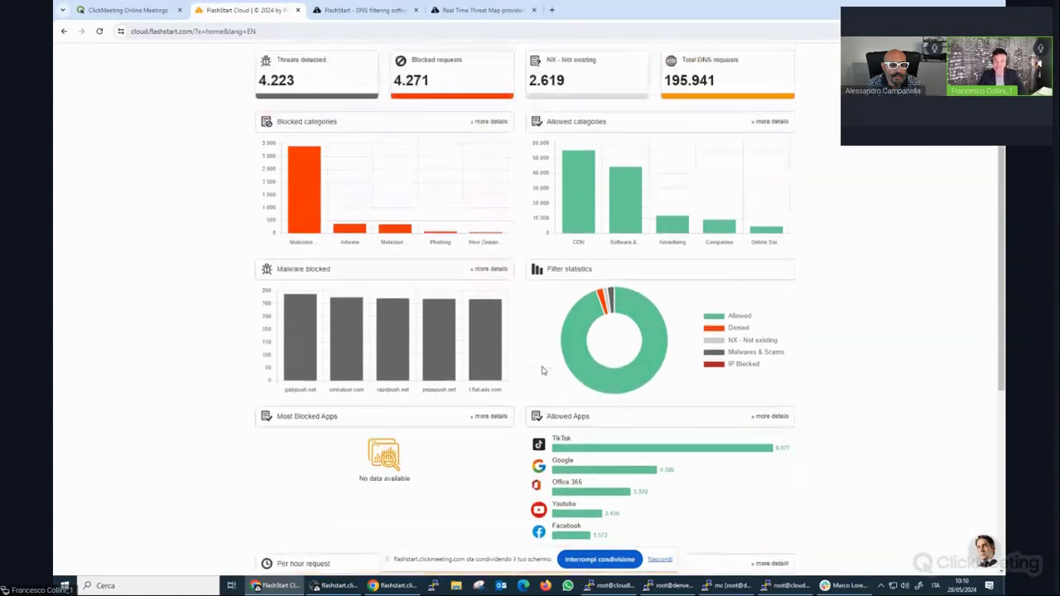
Open the detailed report of blocked categories and inspect the sites listed under Malicious activity
click(492, 240)
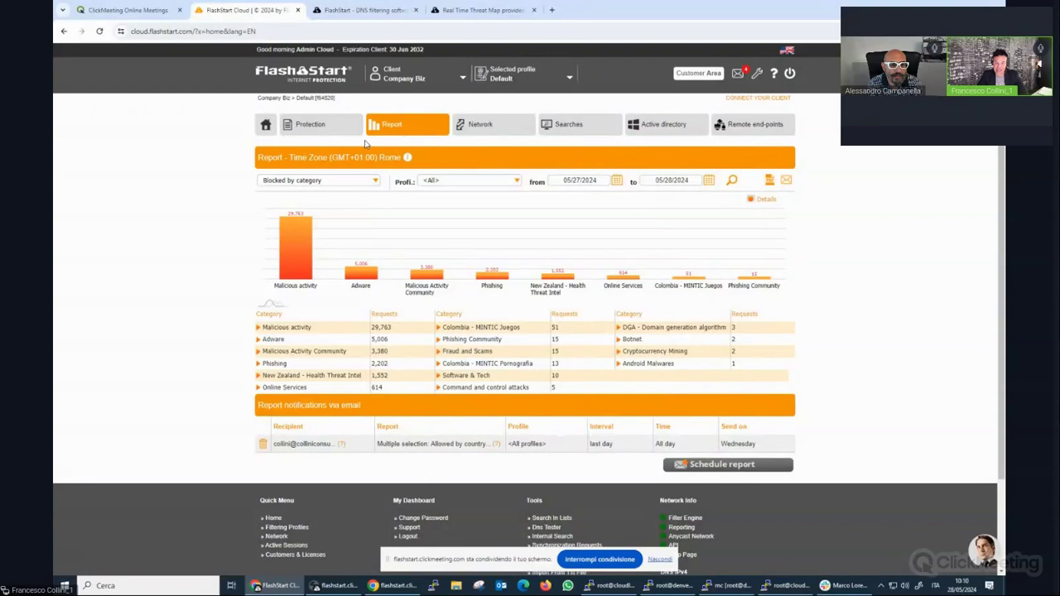
mouse_move(288, 250)
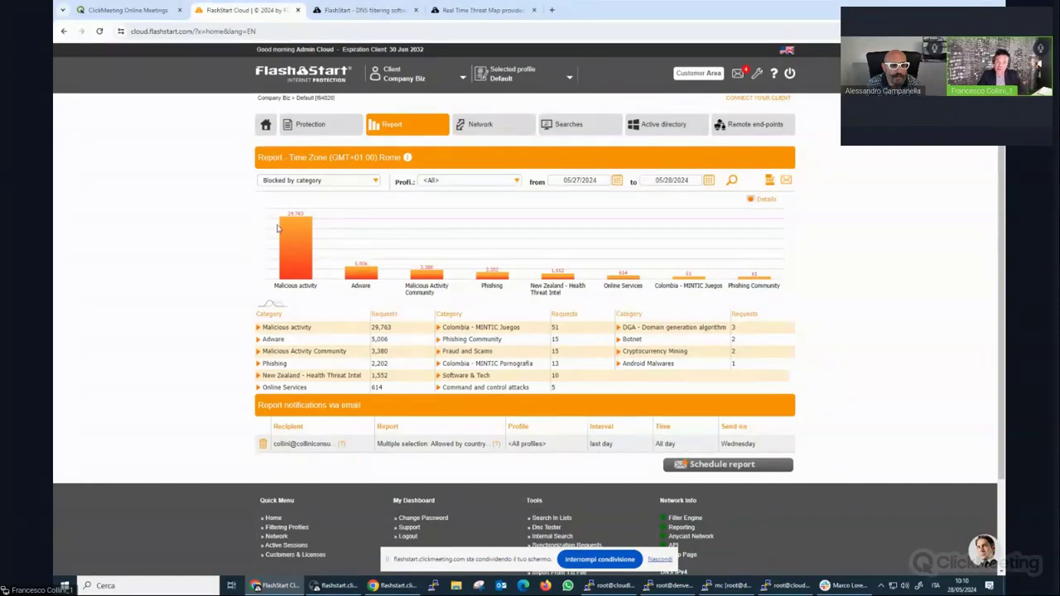
mouse_move(281, 226)
click(258, 329)
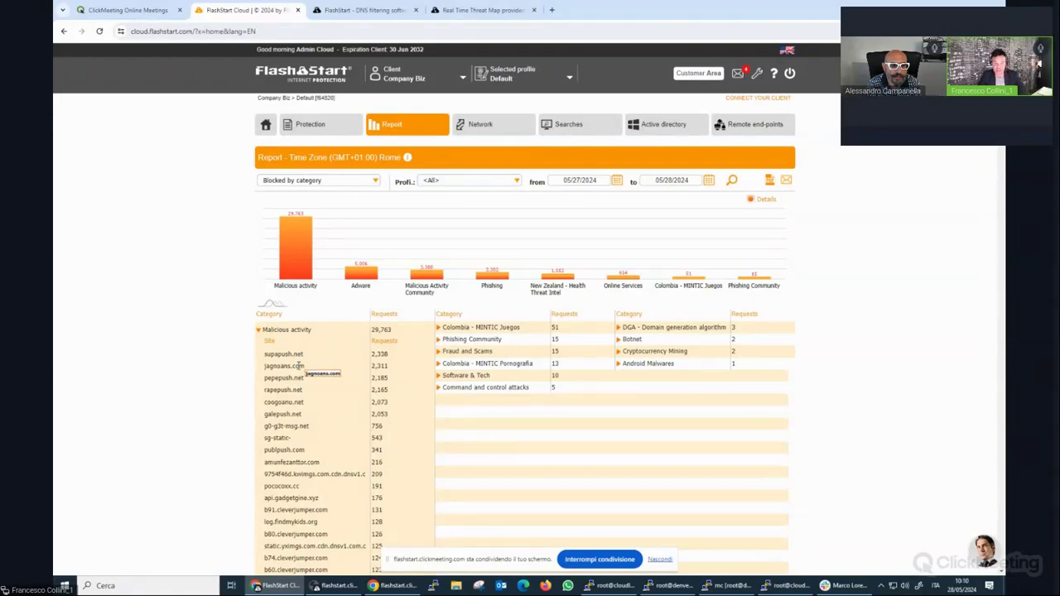
click(259, 331)
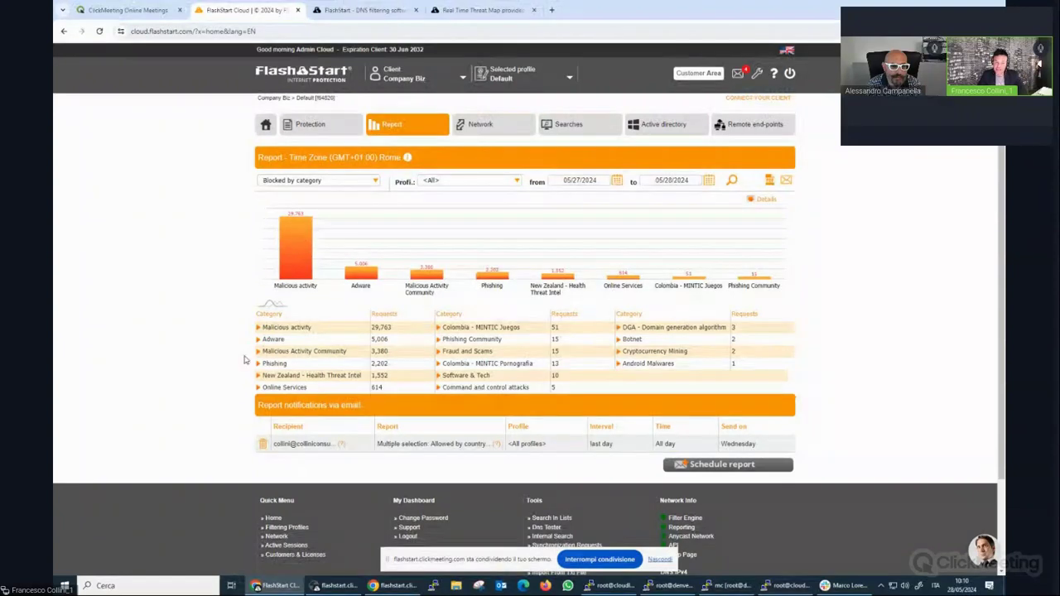
Inspect the sites listed under the Phishing category in the blocked report, and collapse the list again
click(258, 365)
scroll(291, 363, down, 1)
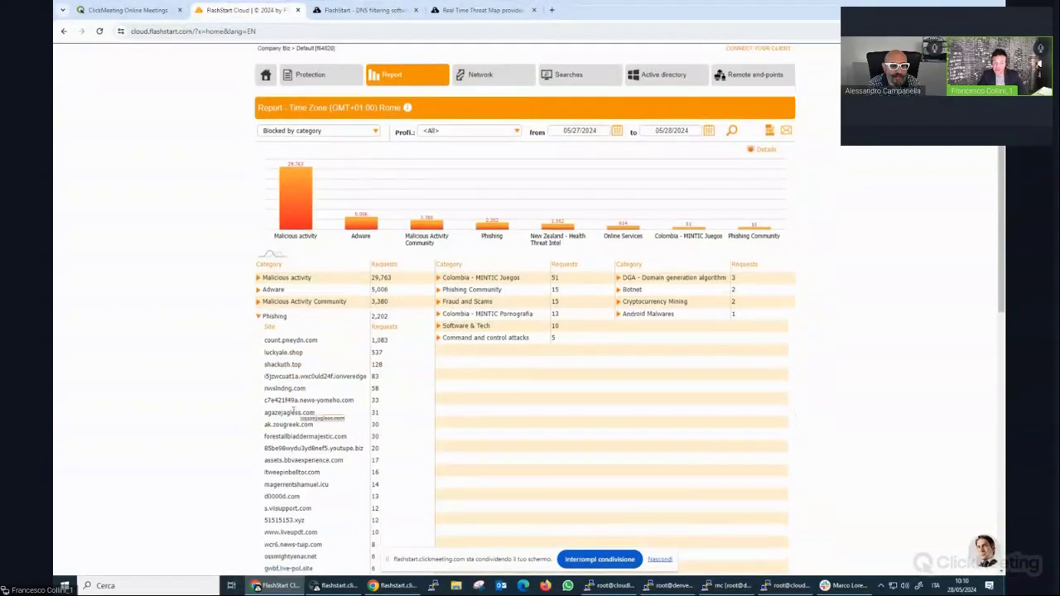
click(257, 321)
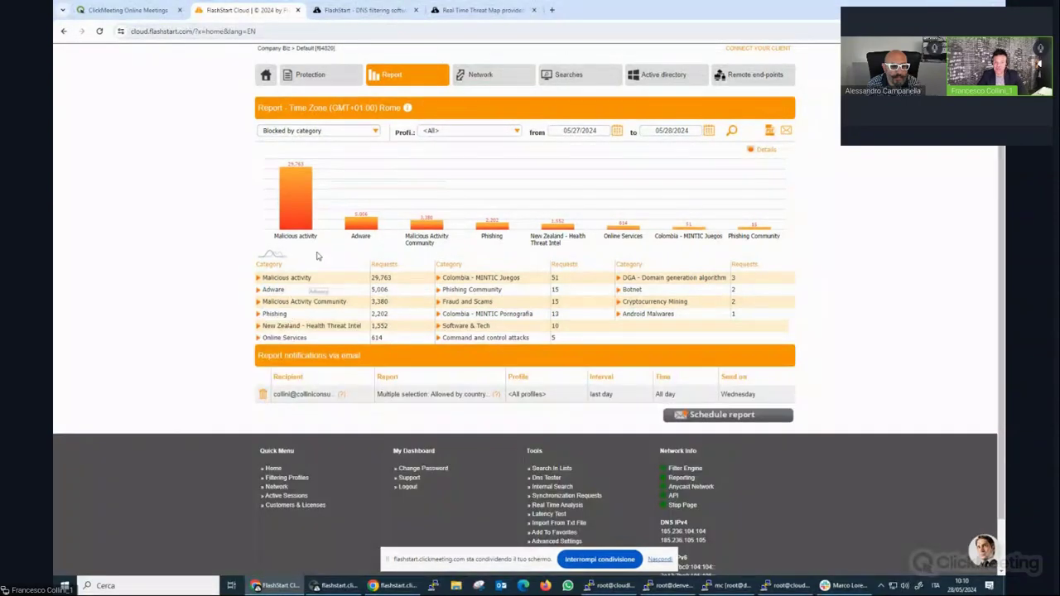
Switch the report type to Allowed by category and inspect the sites listed under CDN
click(372, 134)
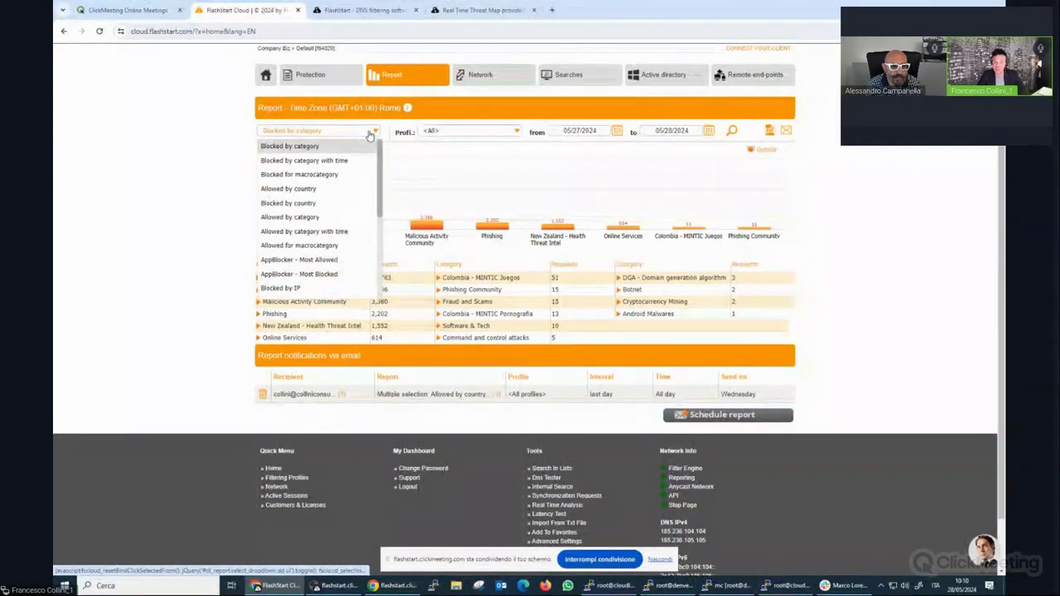
click(298, 203)
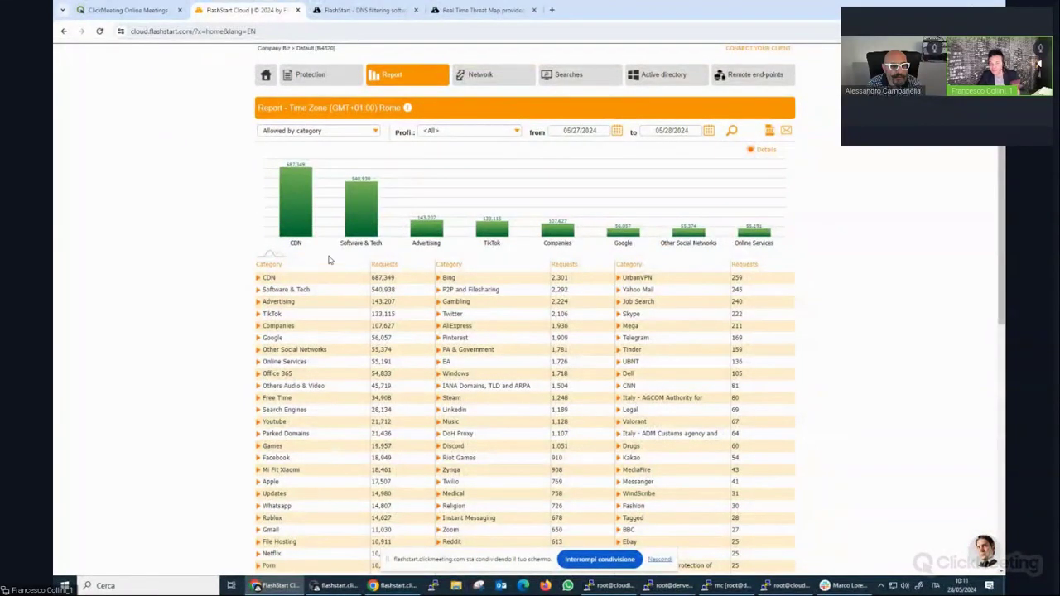
mouse_move(304, 230)
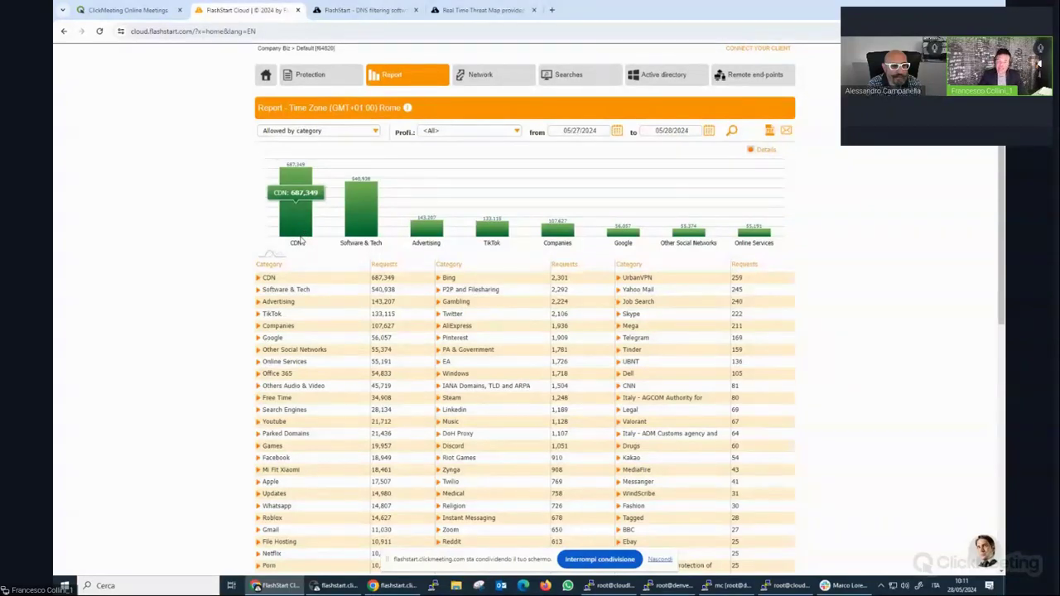
click(259, 280)
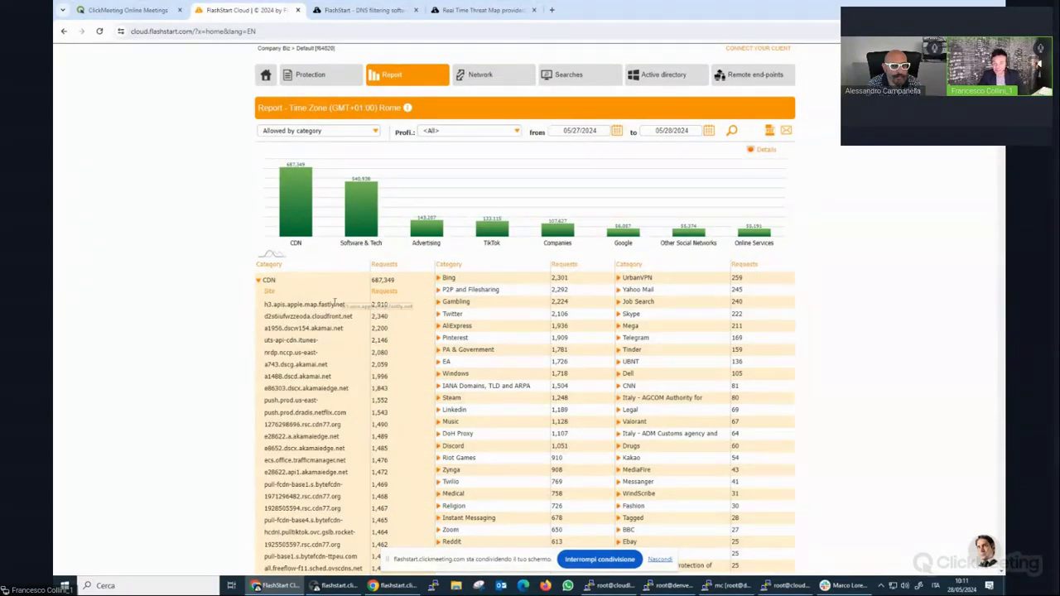
click(259, 280)
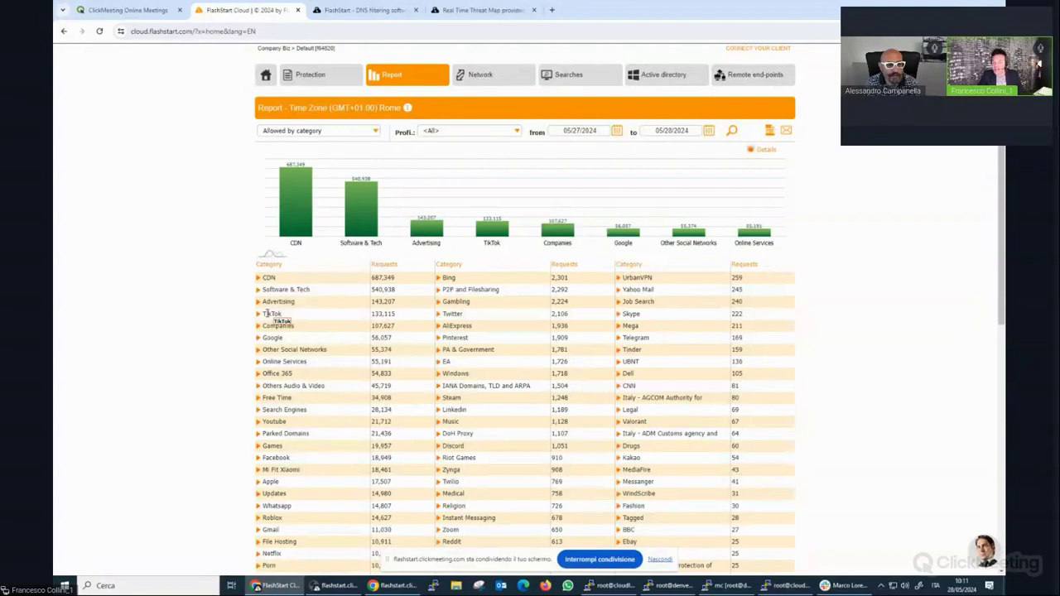
Switch the report type to Malware: infected host blocked and review the blocked malware domains
click(331, 130)
scroll(339, 216, down, 2)
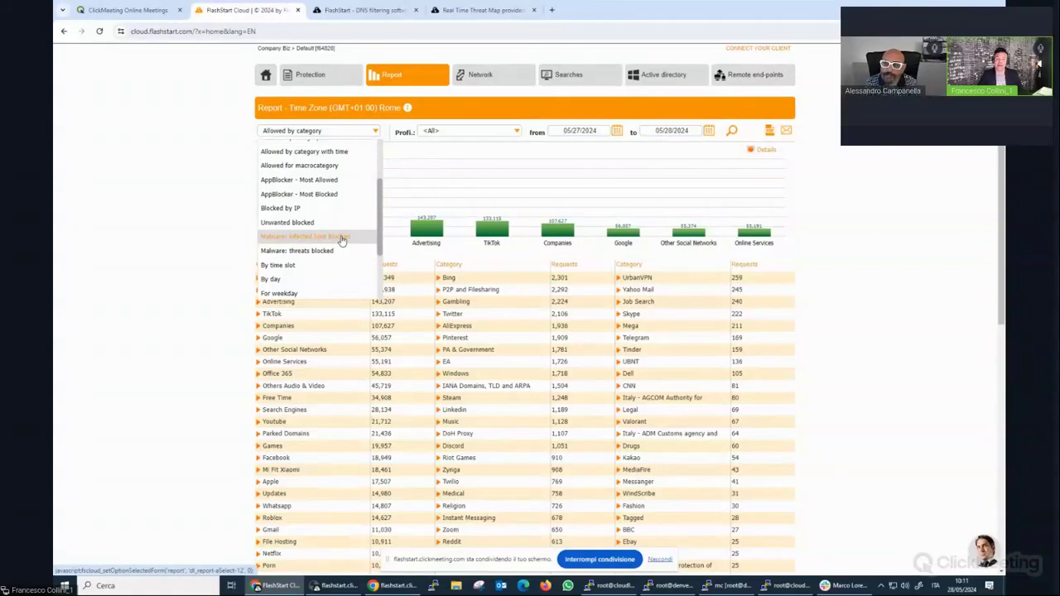
click(341, 239)
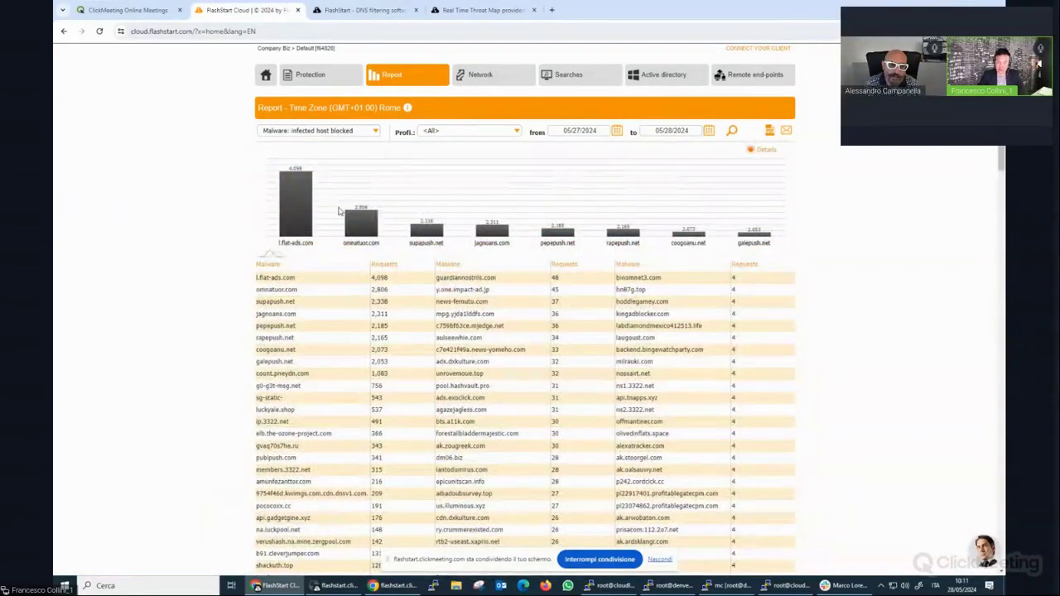
mouse_move(313, 212)
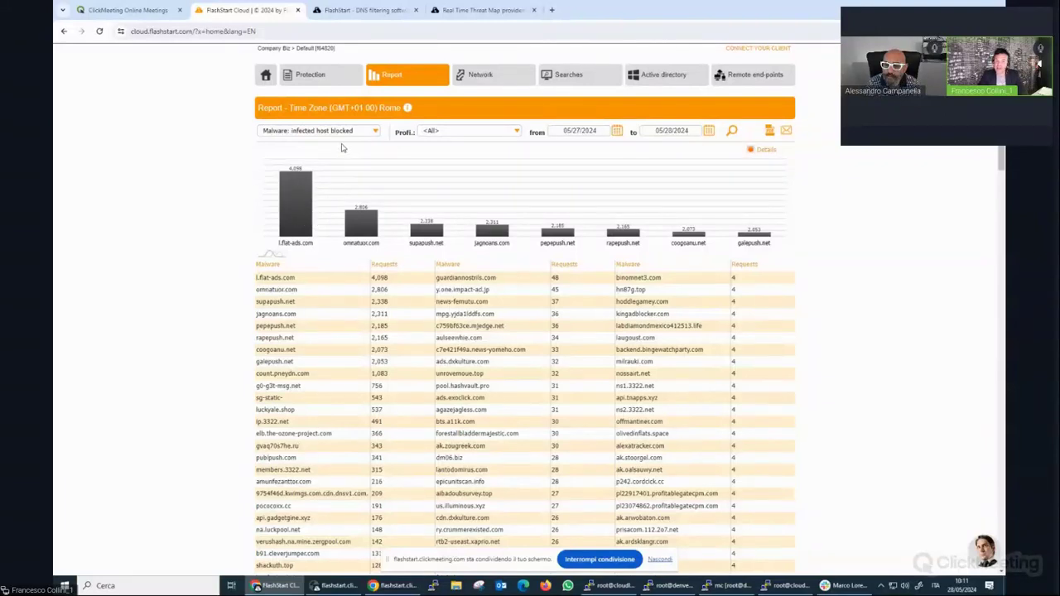
click(339, 133)
click(330, 232)
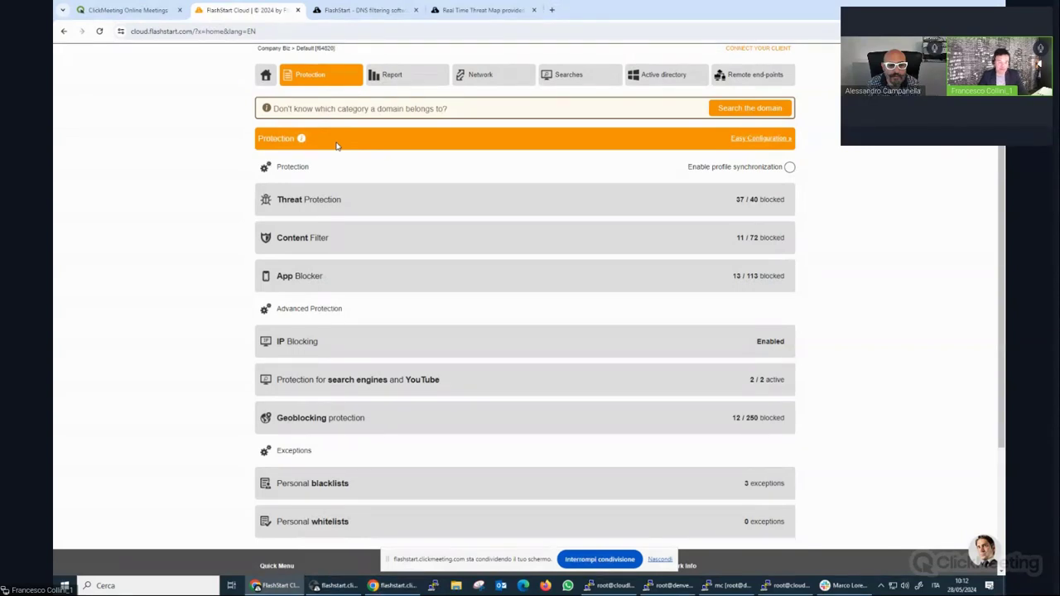
Expand Threat Protection in the Protection settings and examine the Malware & Threats subcategories and the Newly registered domains group
click(279, 200)
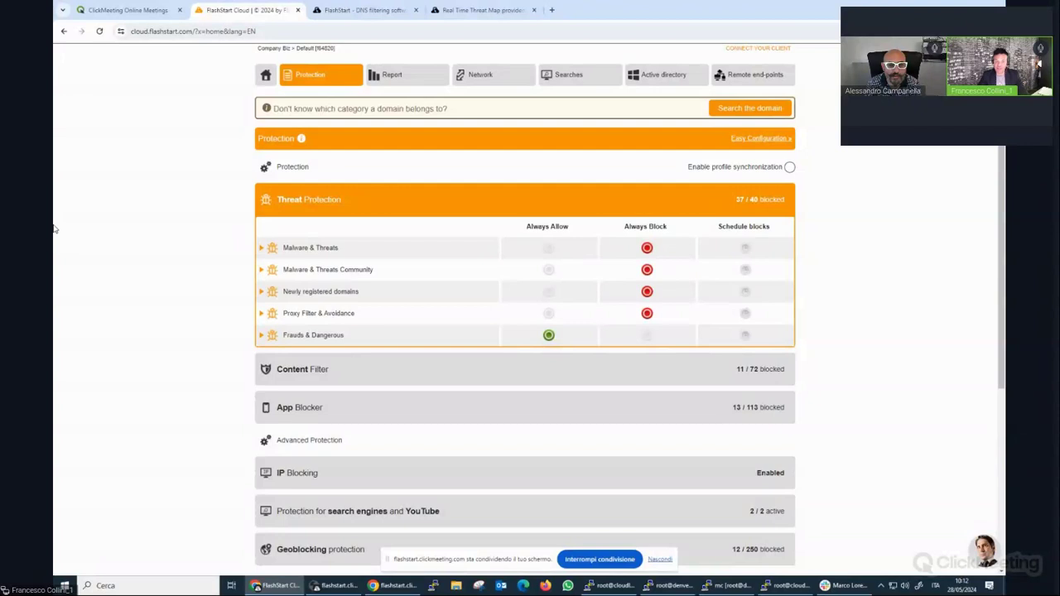
click(273, 247)
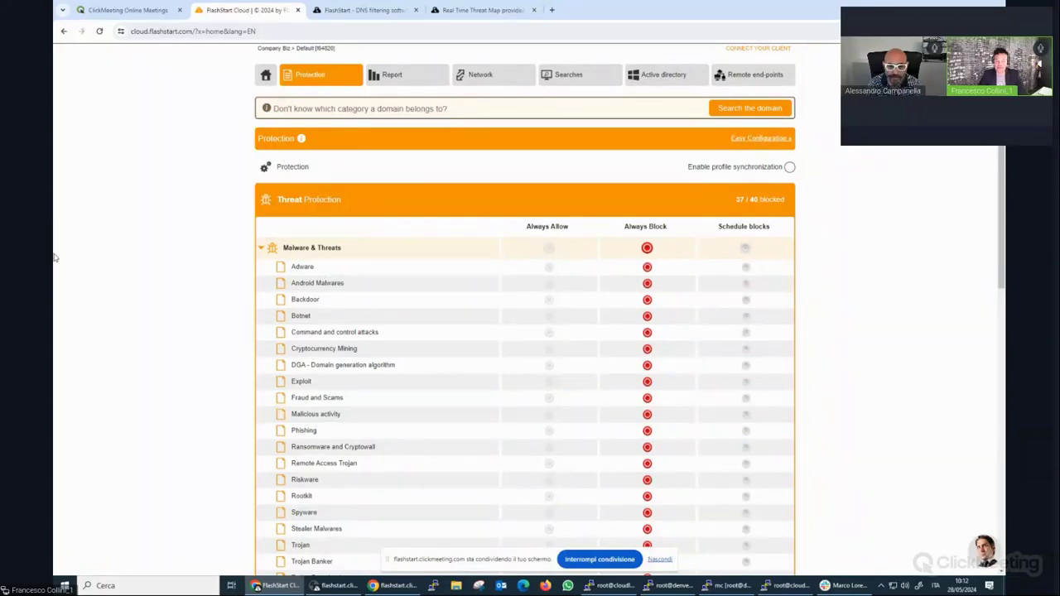
scroll(298, 303, down, 1)
mouse_move(313, 222)
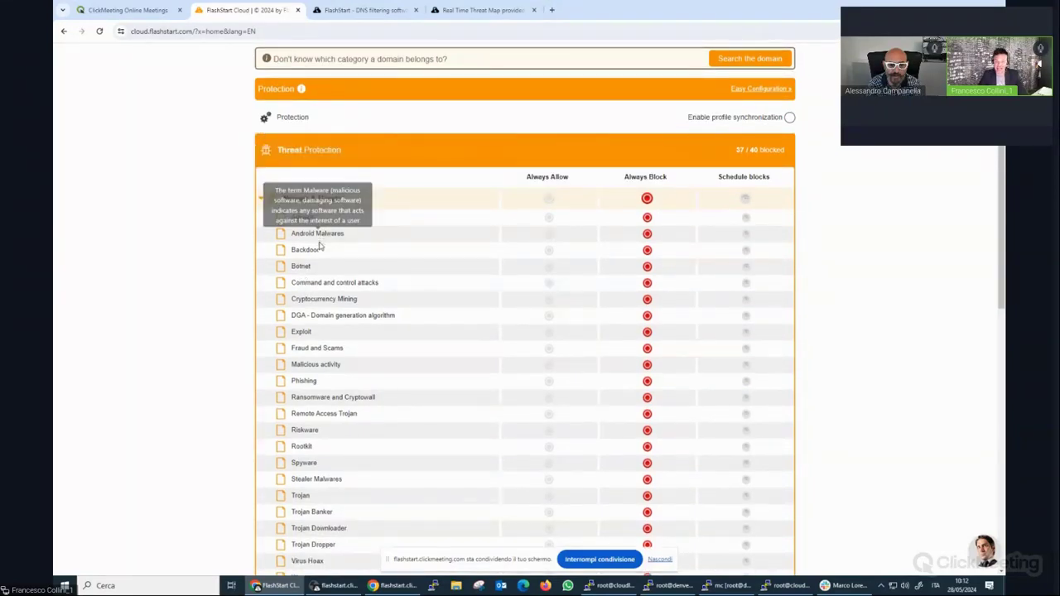
mouse_move(320, 250)
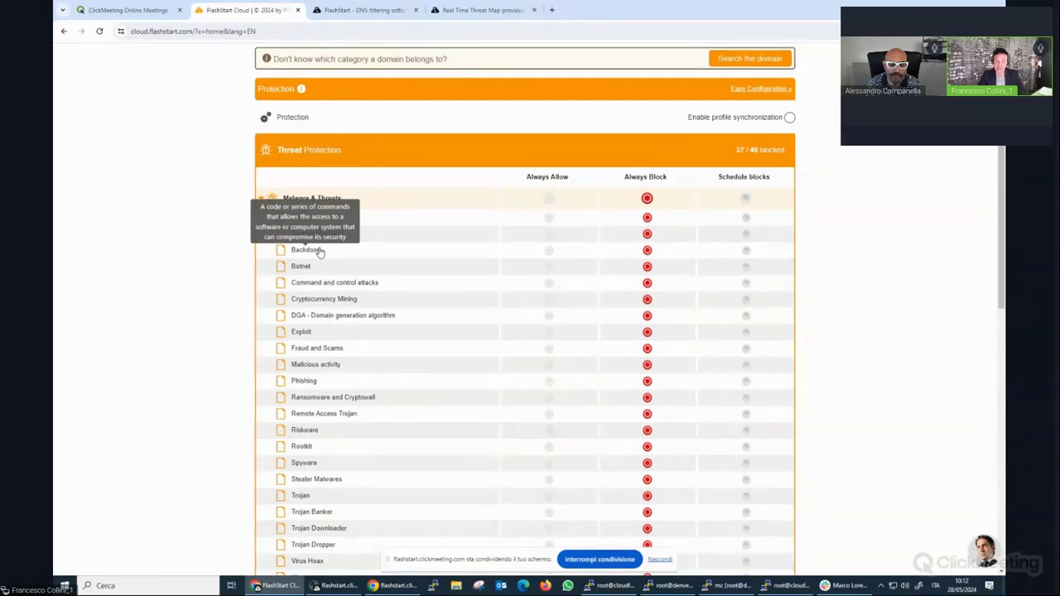
scroll(319, 252, down, 1)
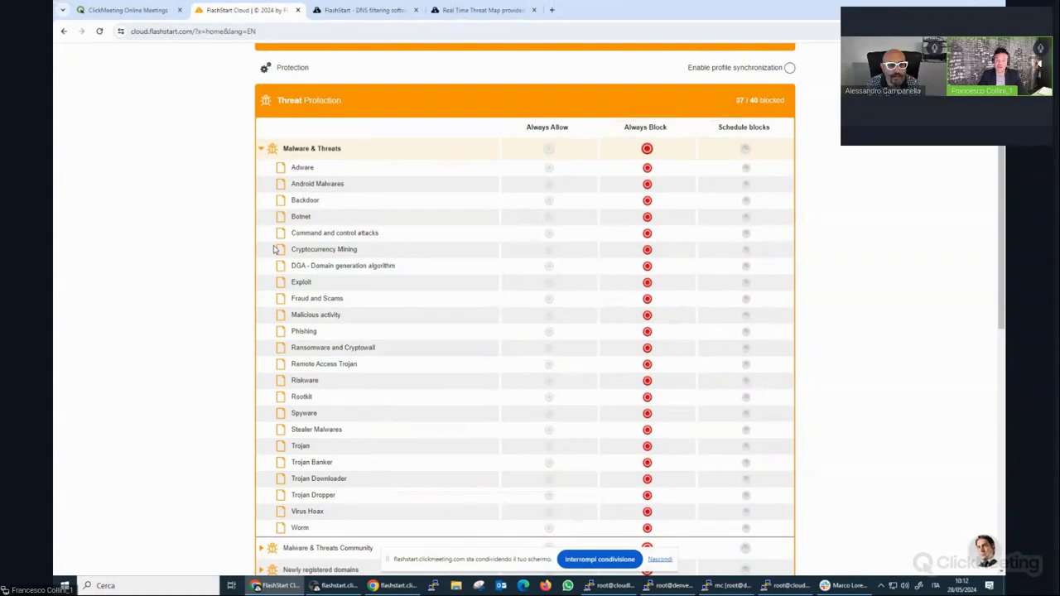
click(278, 149)
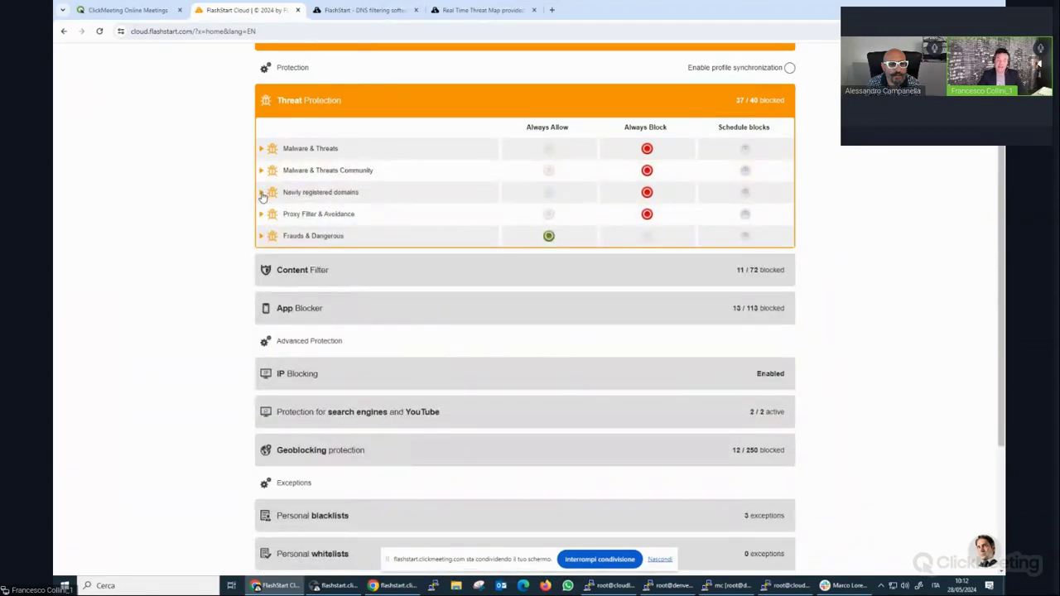
click(262, 195)
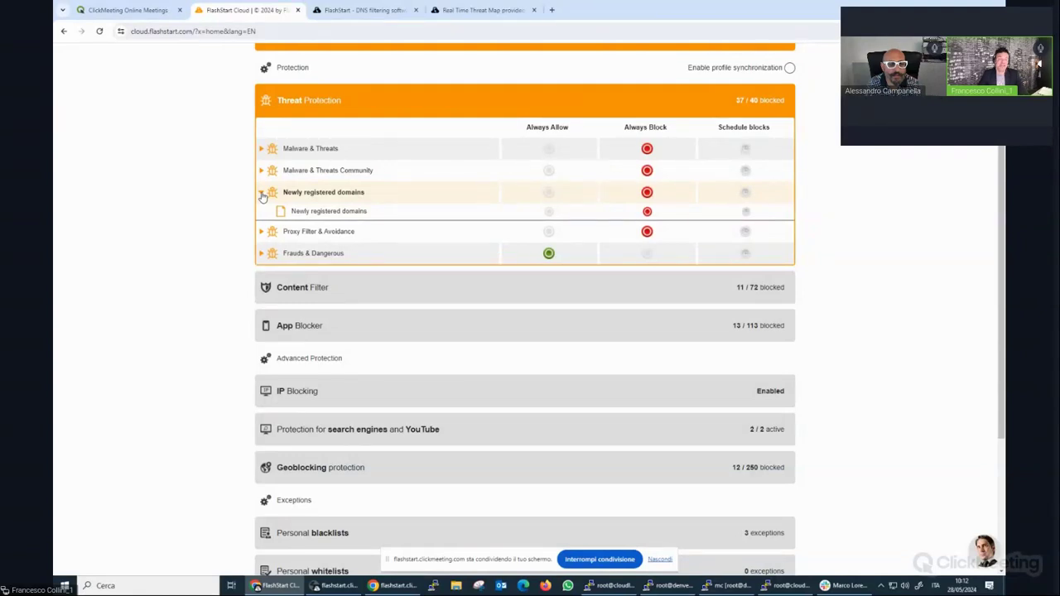
Set Child abuse to Always Block in the Content Filter's Parental control group, and collapse the group
click(261, 195)
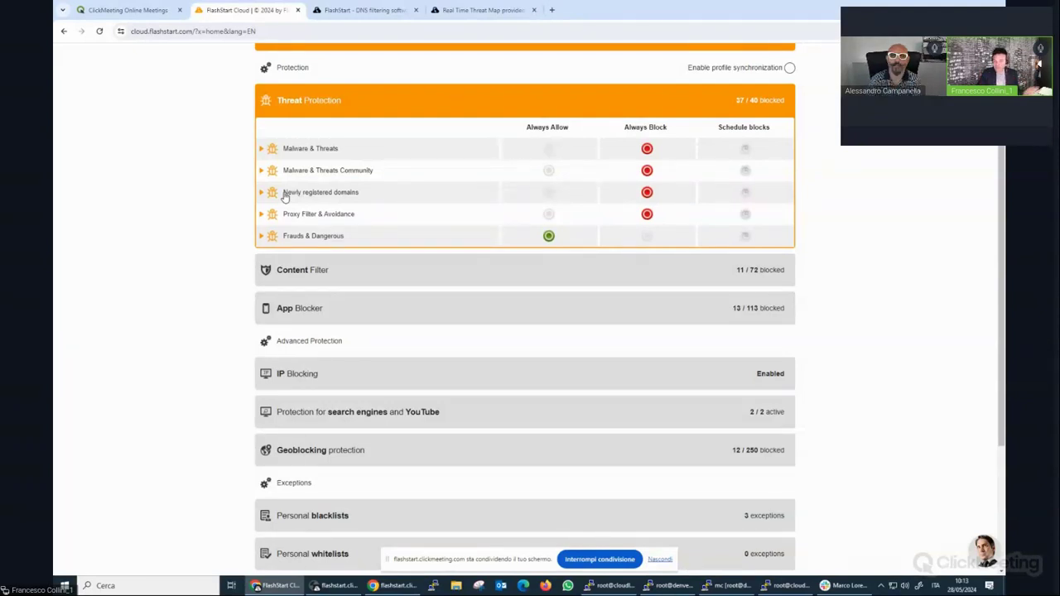
click(257, 267)
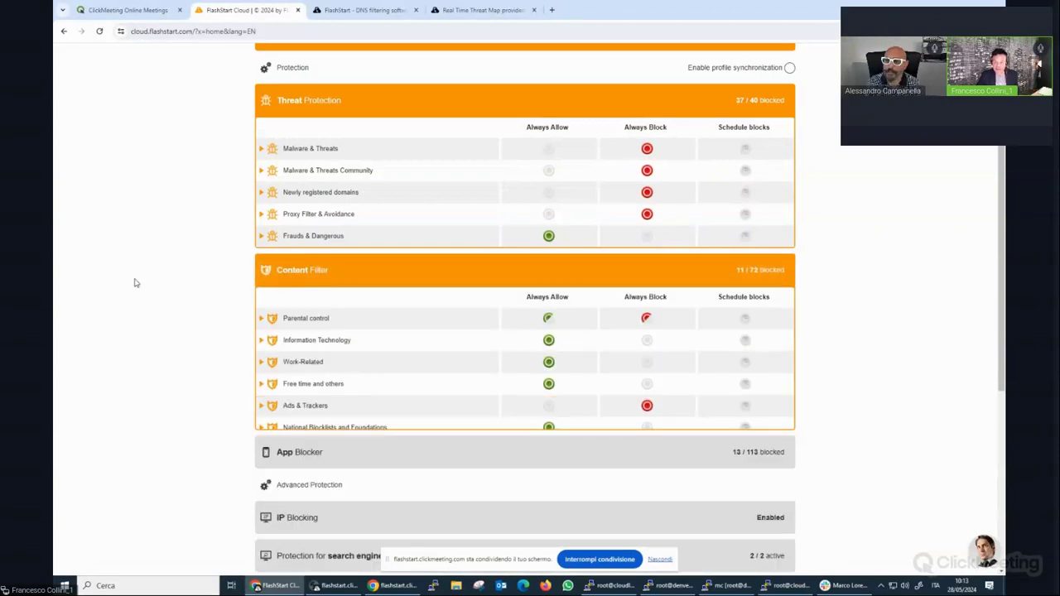
click(262, 318)
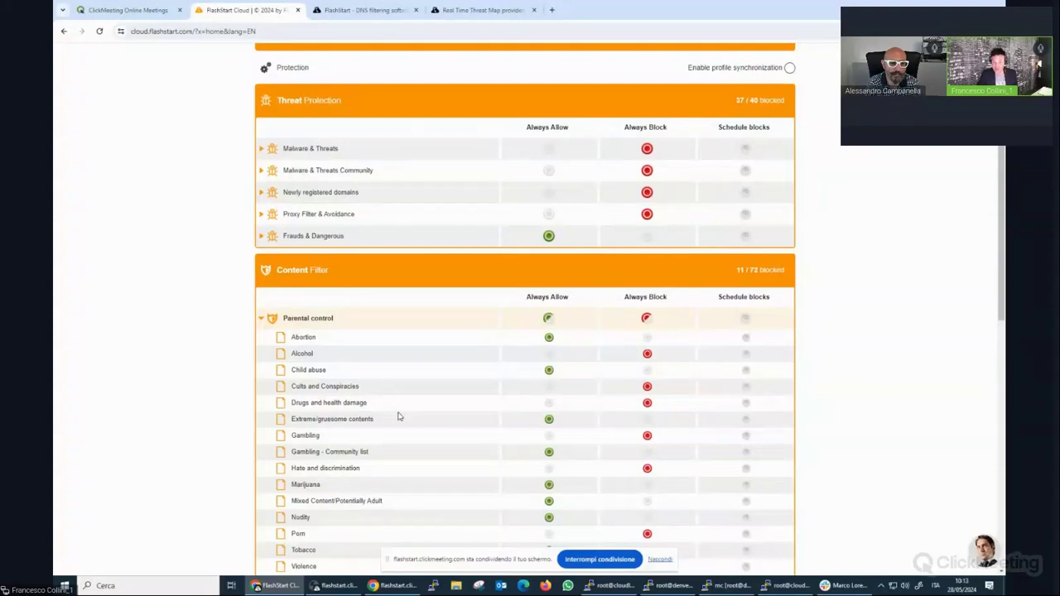
scroll(398, 416, down, 2)
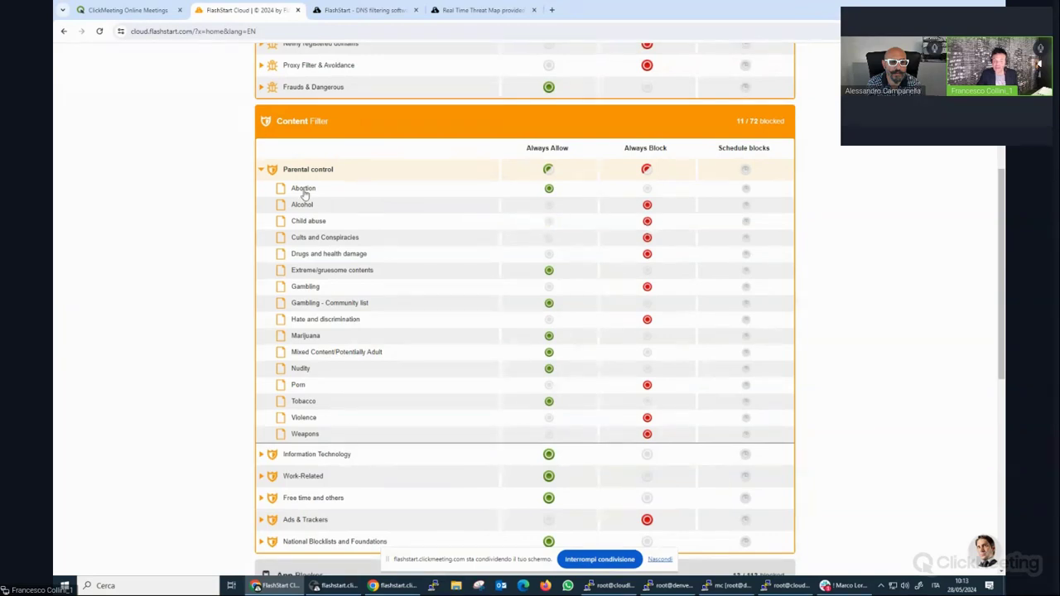
click(261, 170)
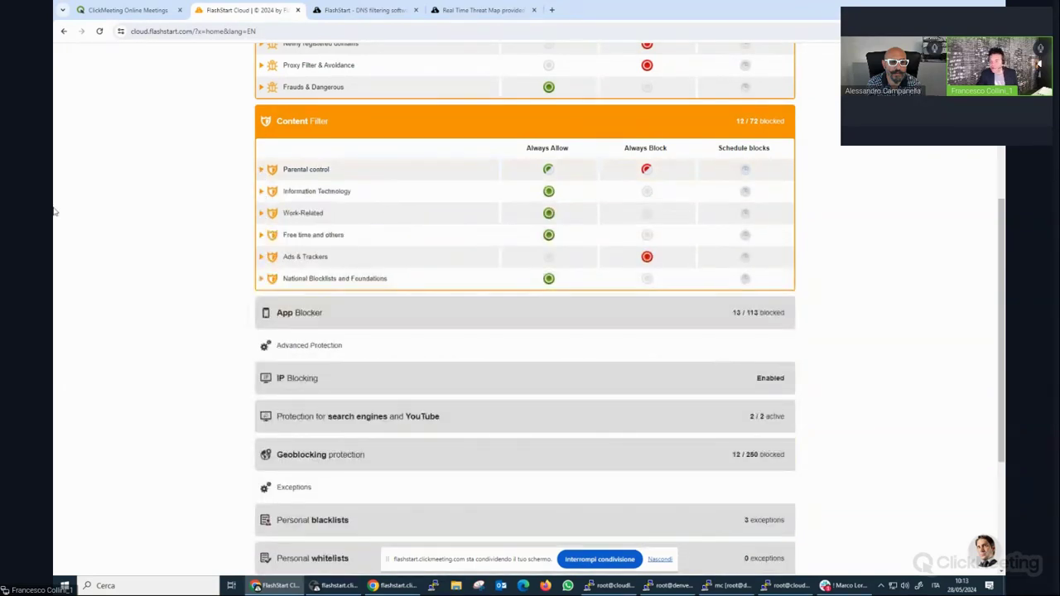
Expand App Blocker and set Match and Tinder in the Dating group to Always Block
click(265, 312)
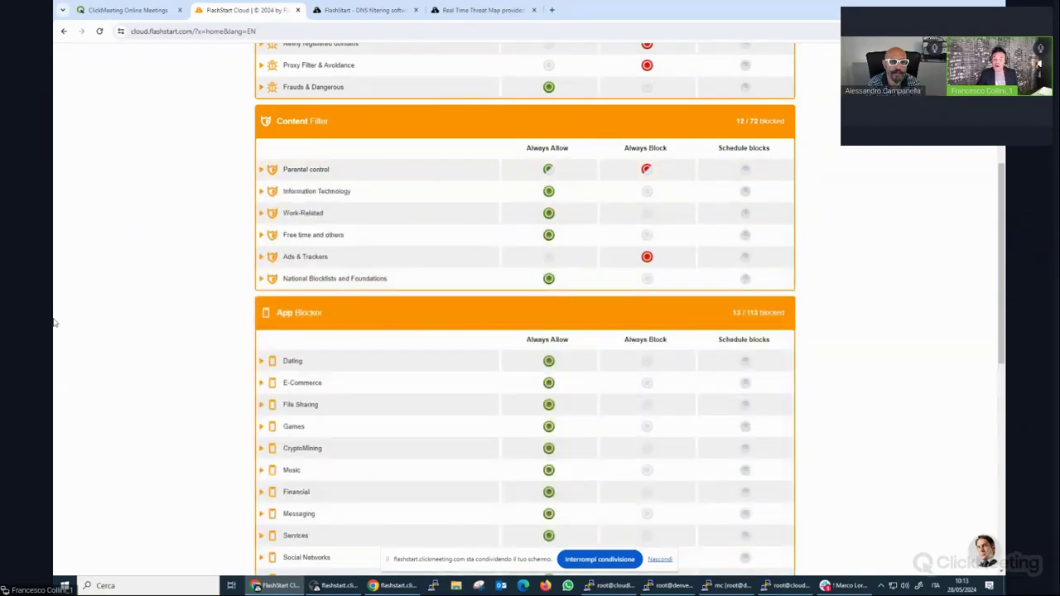
scroll(166, 331, down, 2)
scroll(187, 342, down, 1)
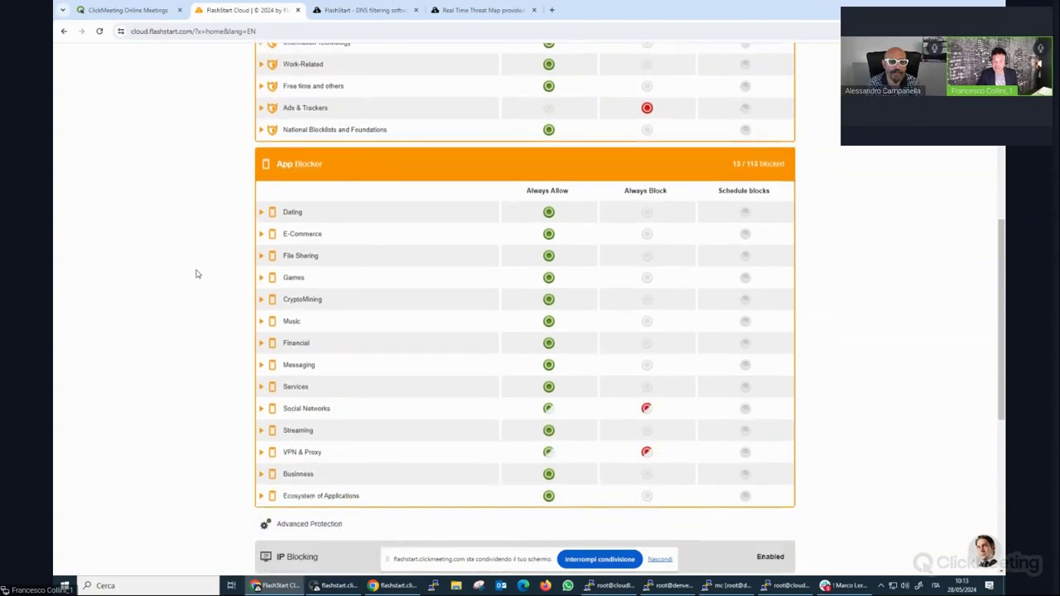
click(261, 213)
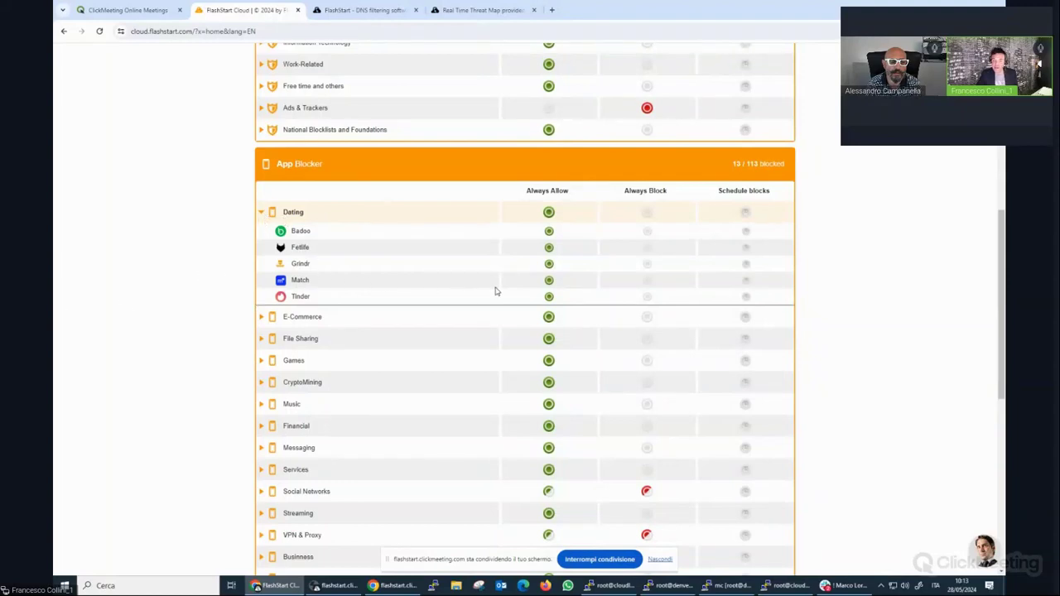
click(647, 281)
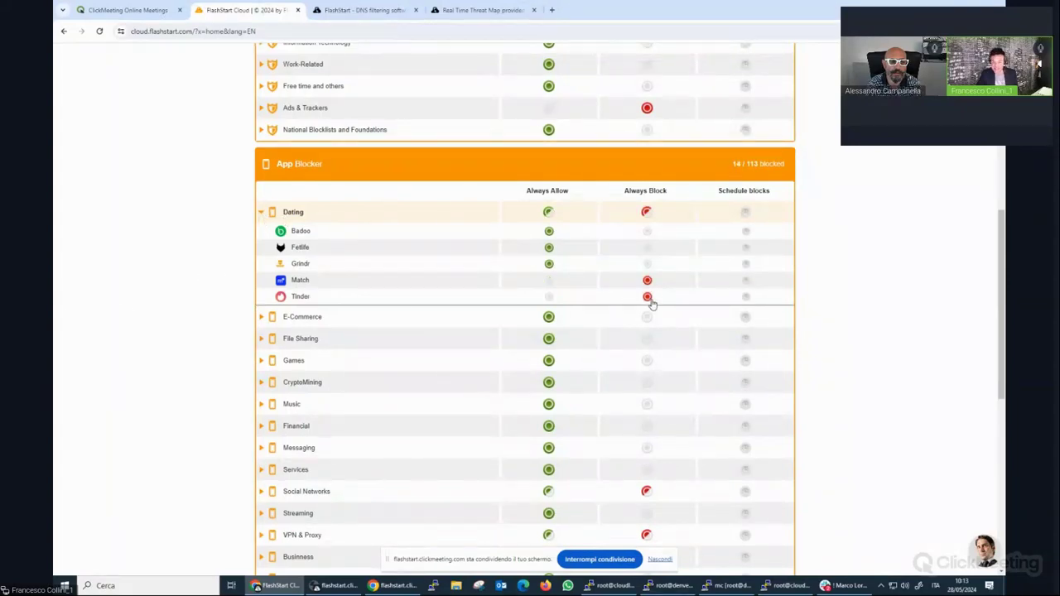
click(650, 299)
Set Instagram and Facebook in App Blocker's Social Networks group to Always Block, and collapse the group
scroll(291, 402, down, 2)
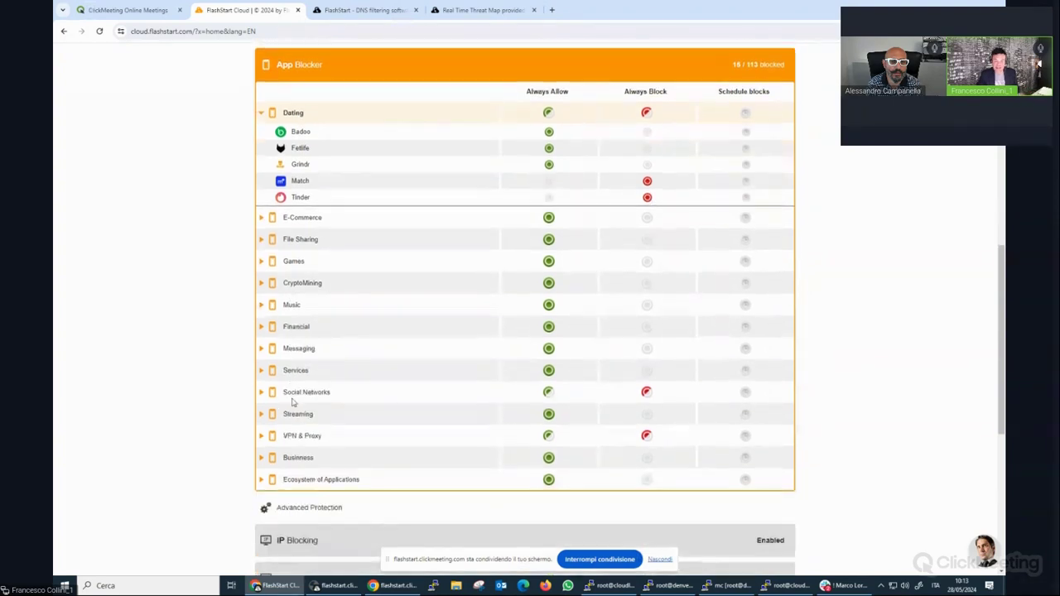
click(265, 396)
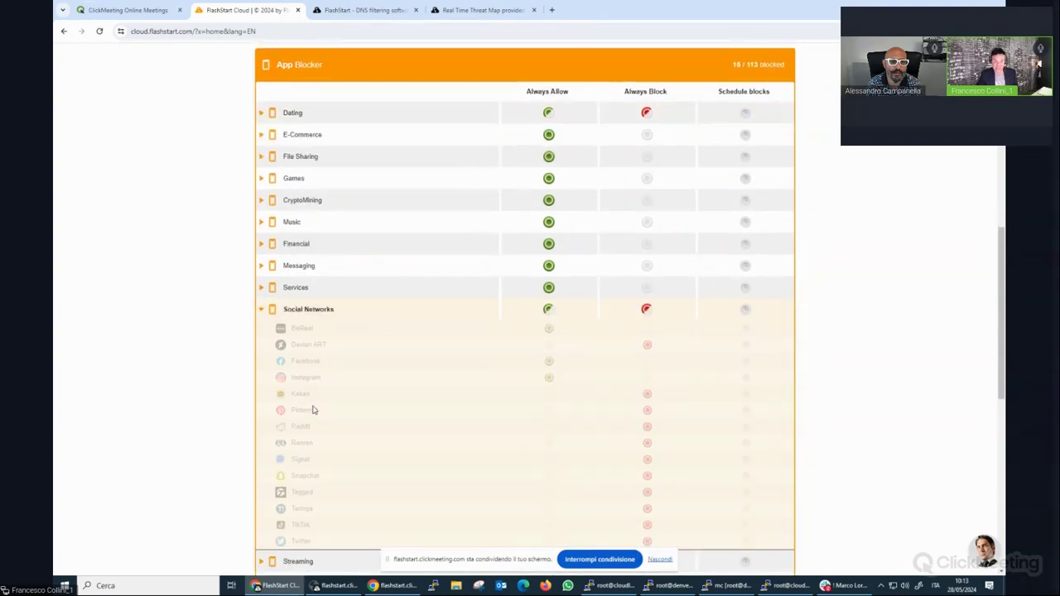
scroll(306, 372, down, 1)
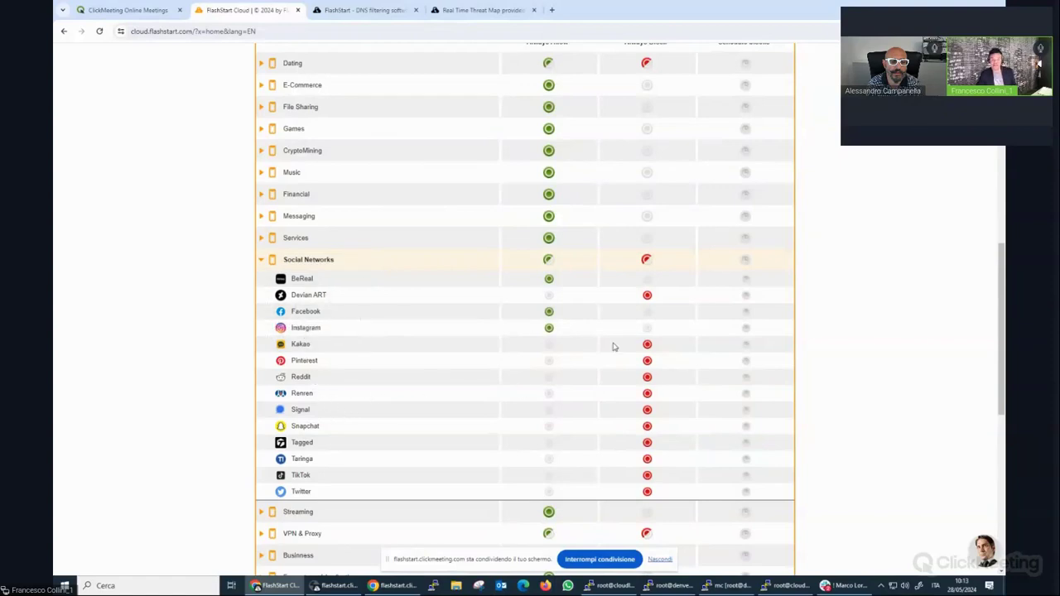
click(646, 328)
click(646, 311)
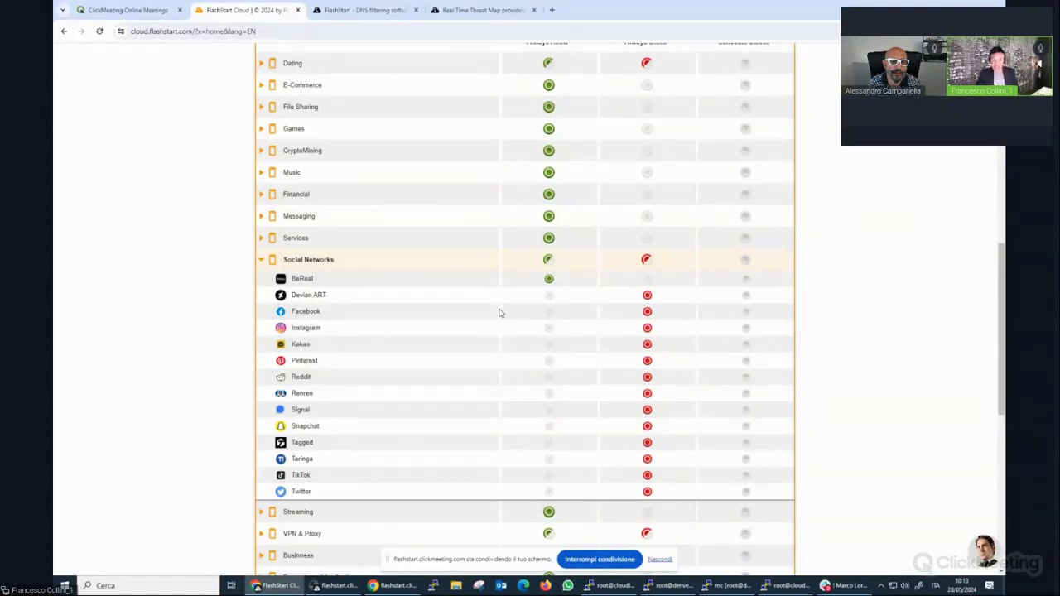
click(261, 261)
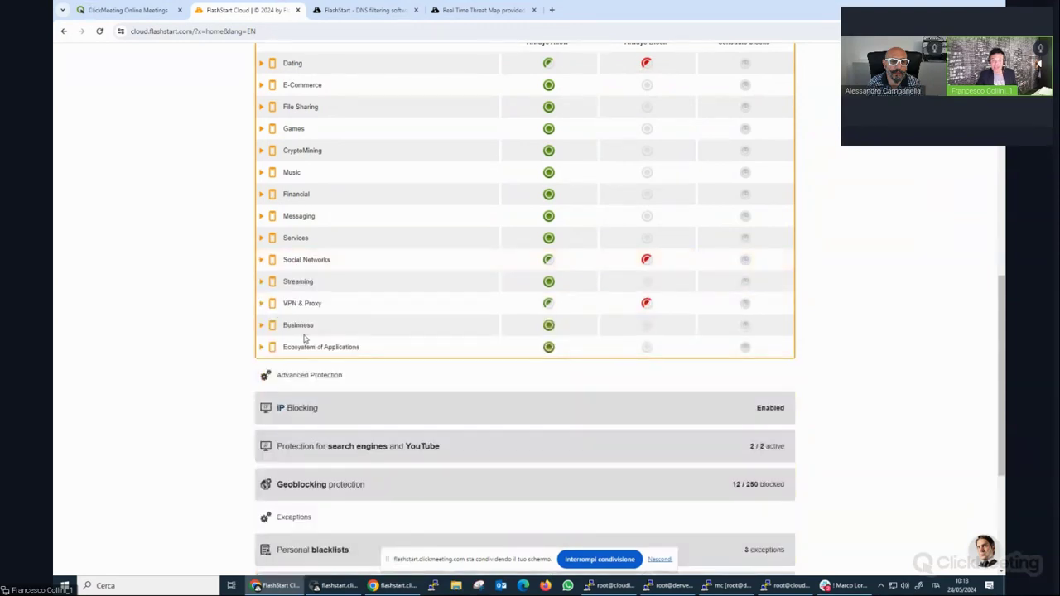
Examine the services listed in App Blocker's VPN & Proxy group, and collapse it again
click(261, 305)
scroll(461, 424, down, 1)
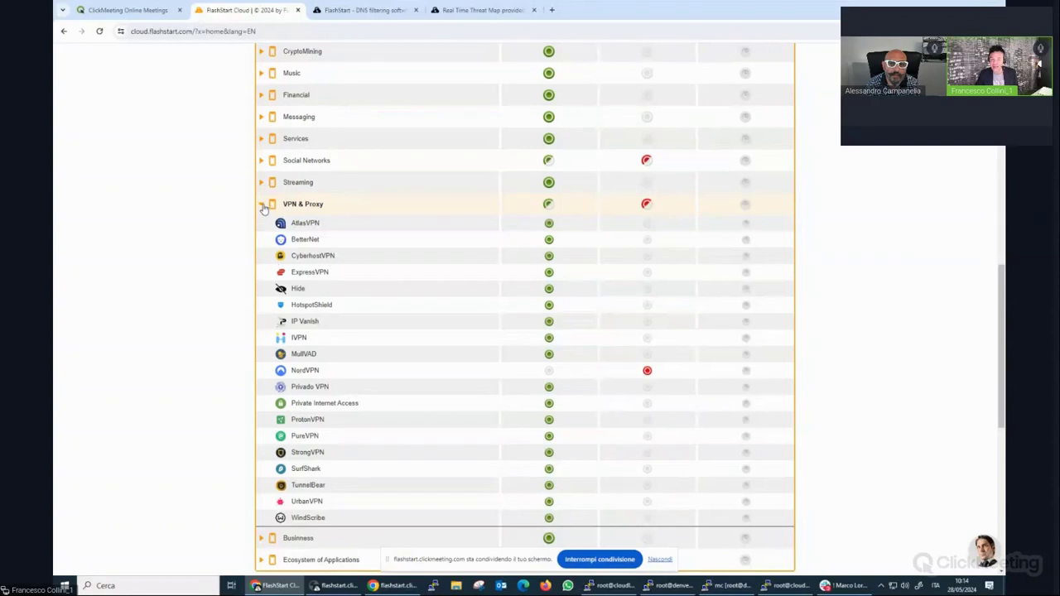
click(262, 204)
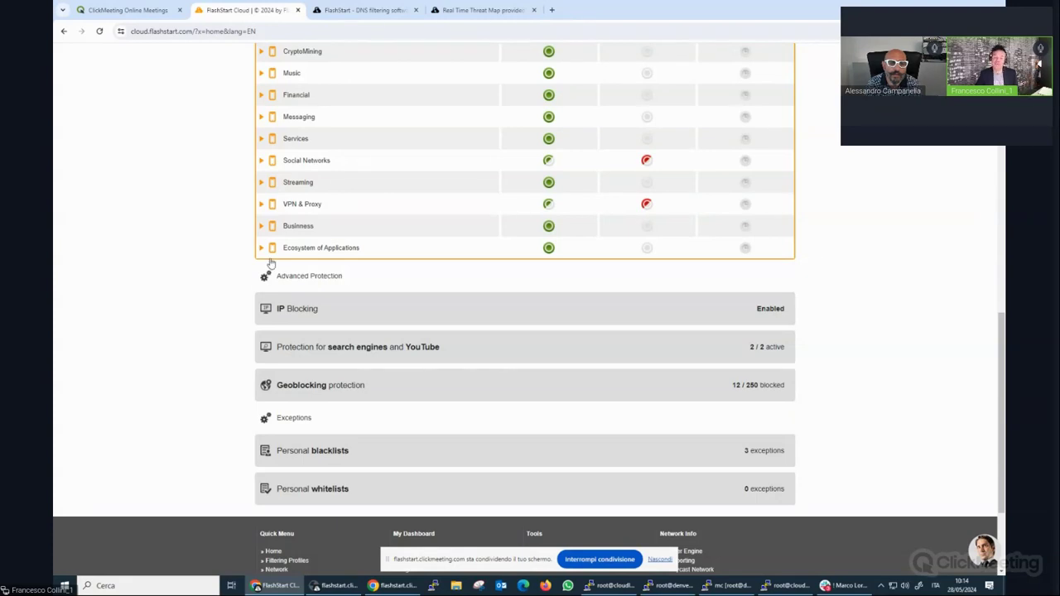
Expand IP Blocking and Geoblocking protection to review the Threat Block by IP setting and the regional allow and deny rules
click(373, 308)
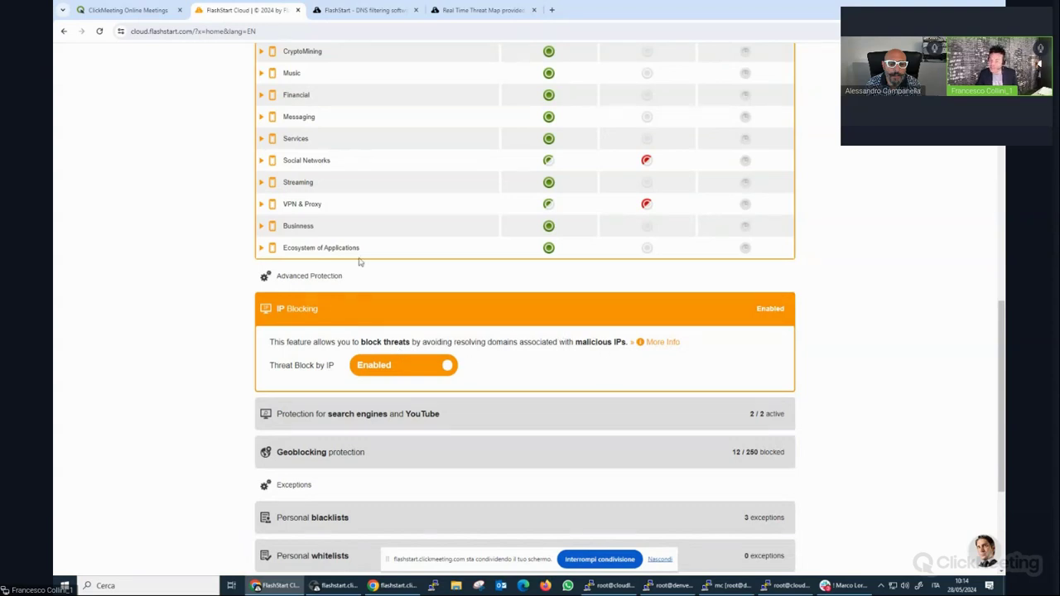
click(355, 451)
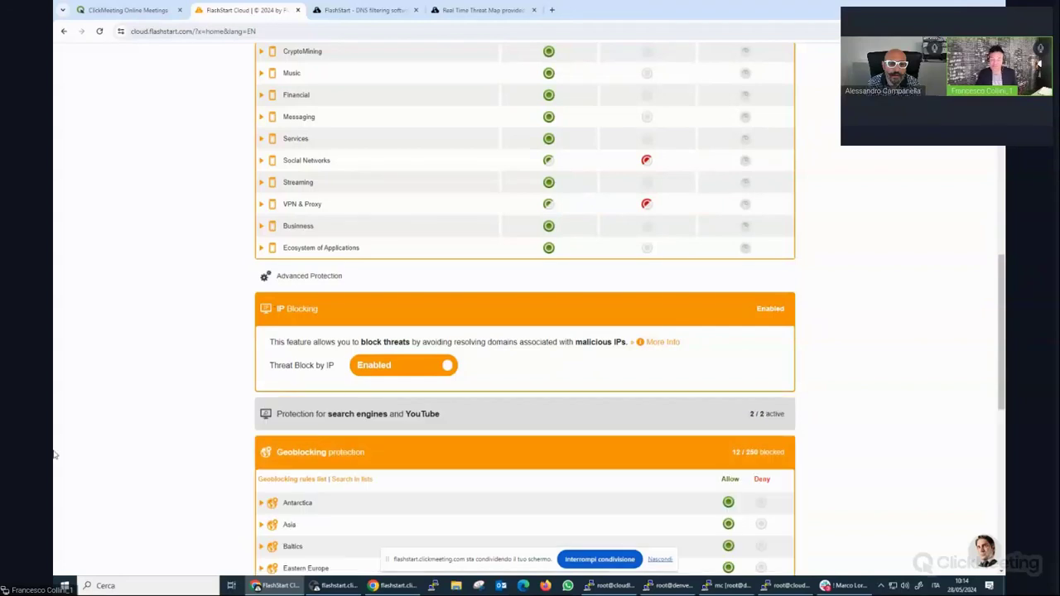
scroll(88, 417, down, 5)
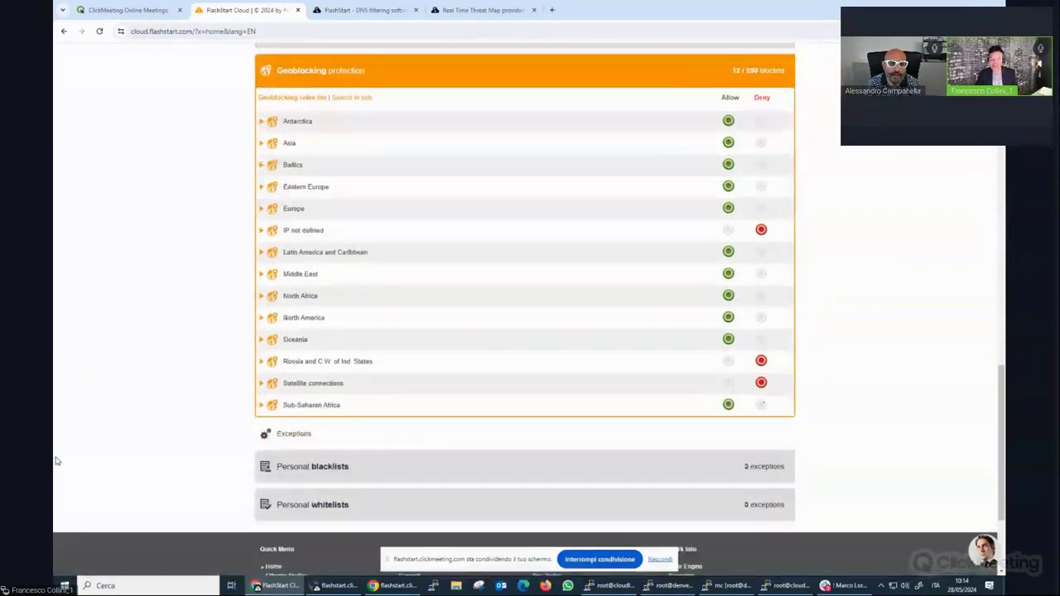